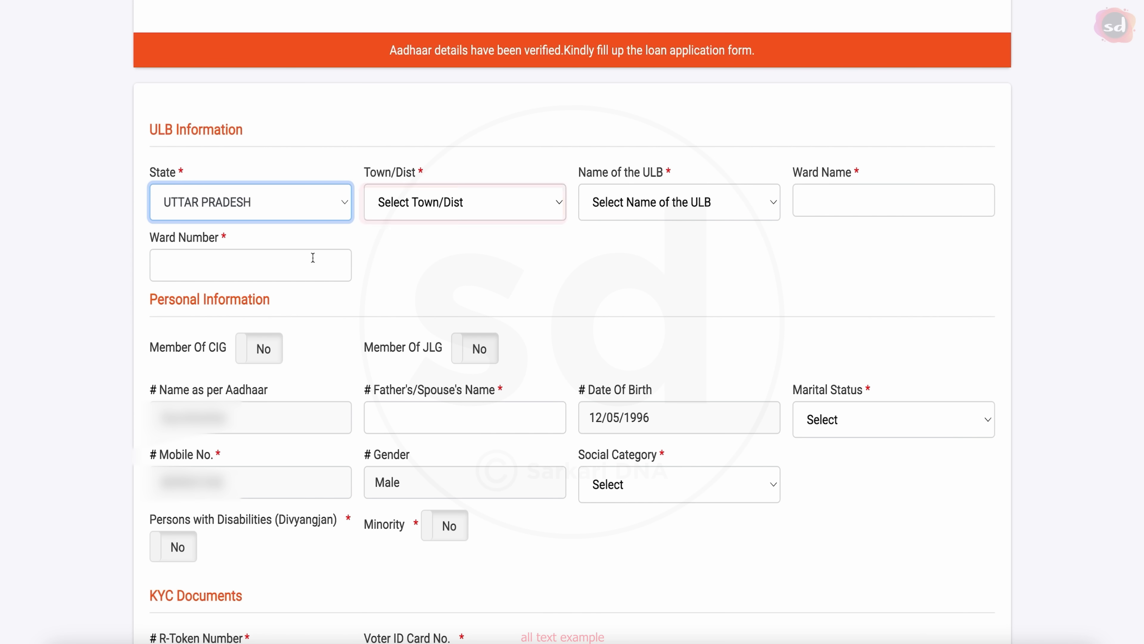
# Set the town/district to Lucknow and the name of the ULB to Atasu Town Panchayat
pyautogui.click(493, 207)
pyautogui.click(403, 585)
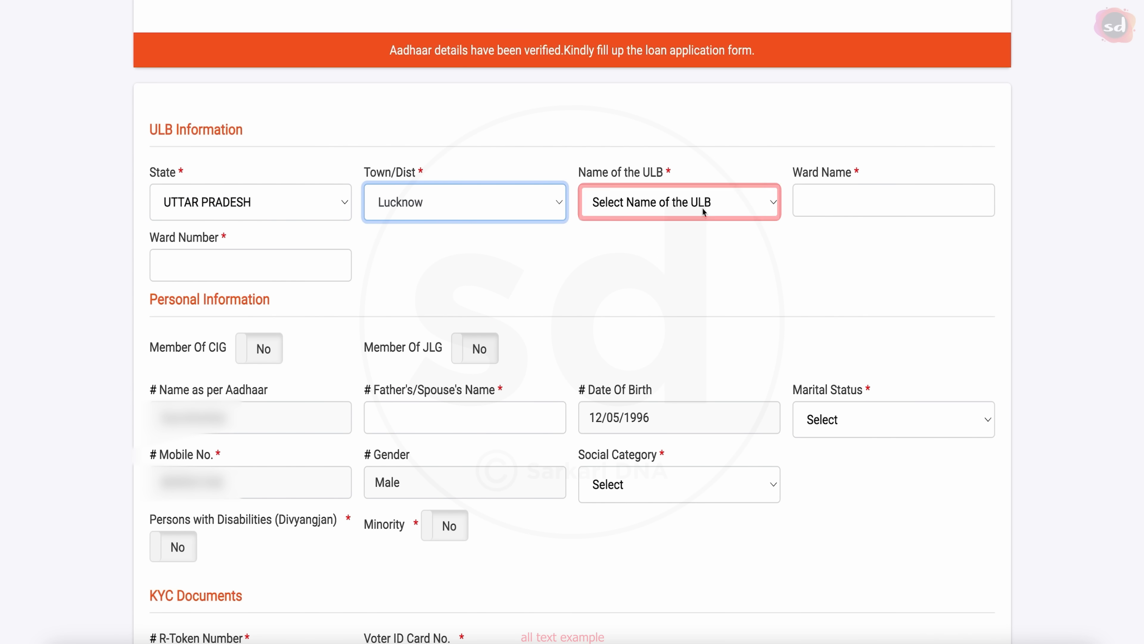
pyautogui.click(704, 212)
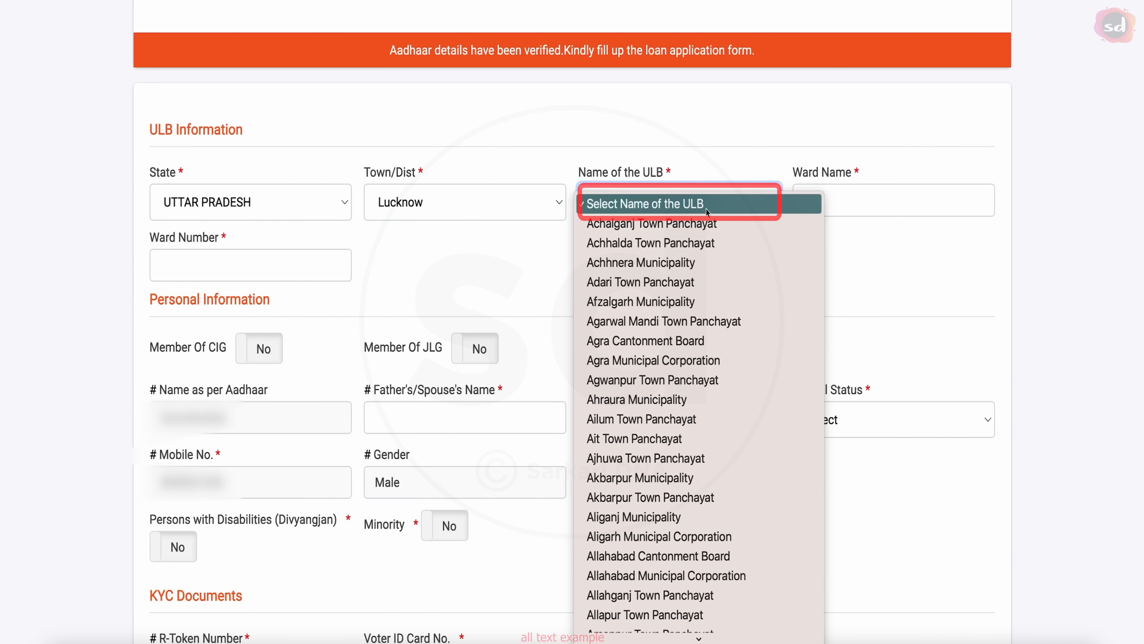
pyautogui.scroll(-5, 678, 376)
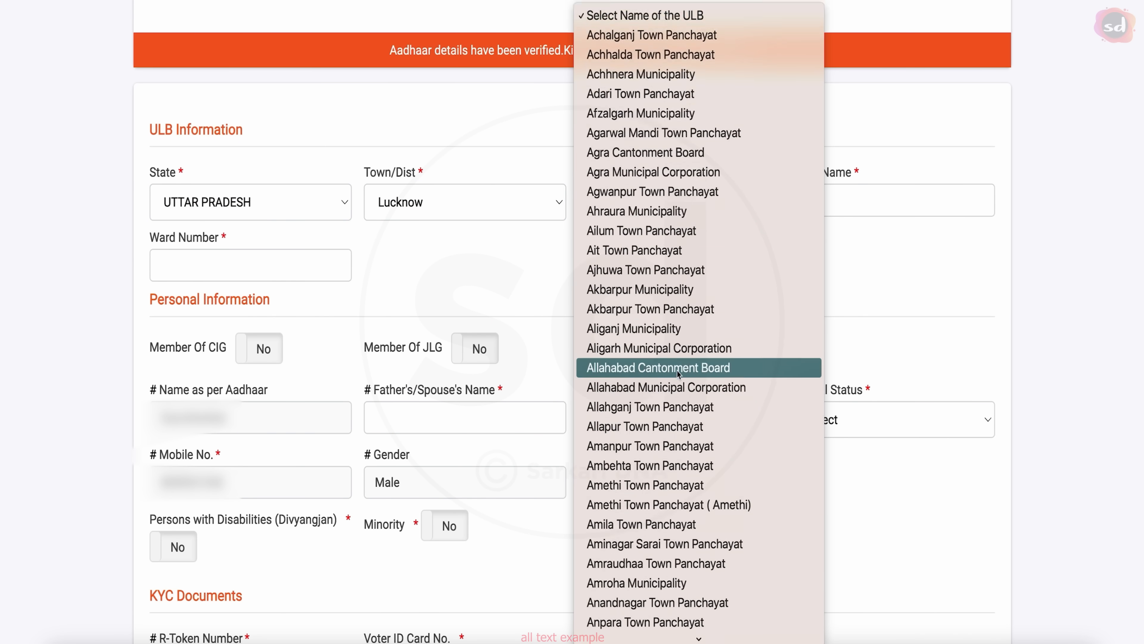
pyautogui.scroll(-3, 717, 386)
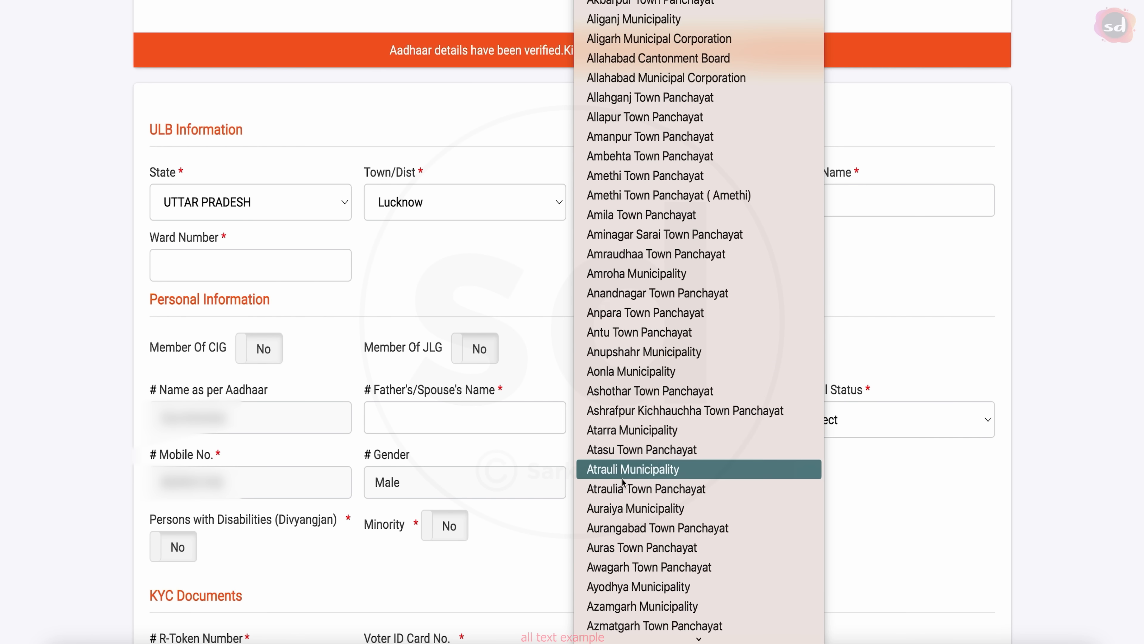
pyautogui.click(635, 451)
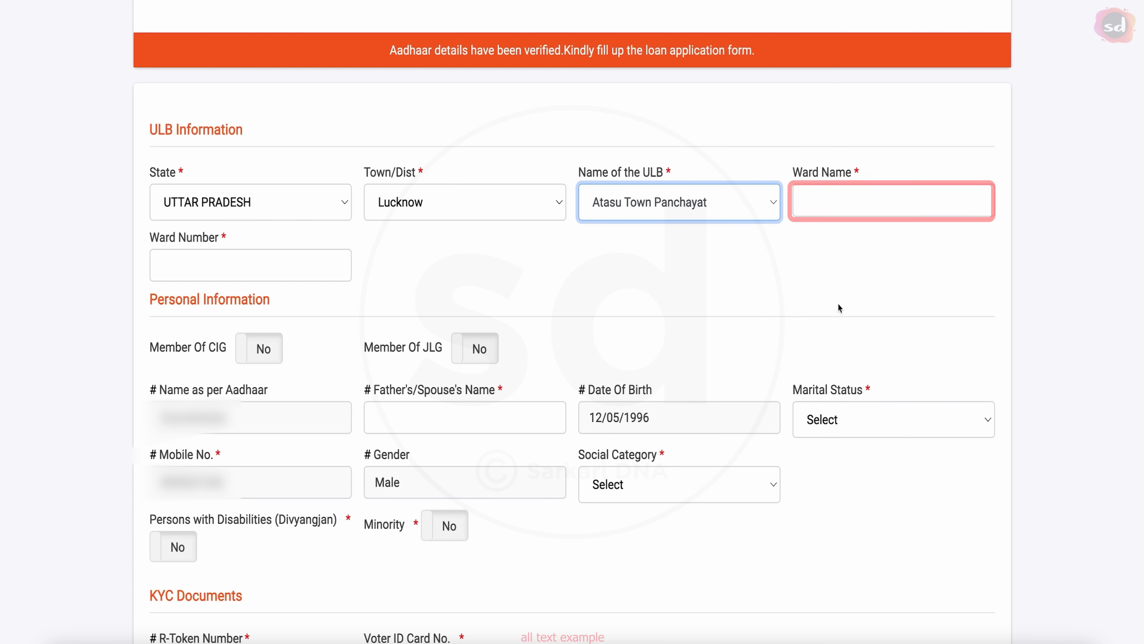
# Enter 453 as both the ward name and the ward number in the ULB information
pyautogui.click(870, 197)
pyautogui.write('453')
pyautogui.click(249, 262)
pyautogui.write('4')
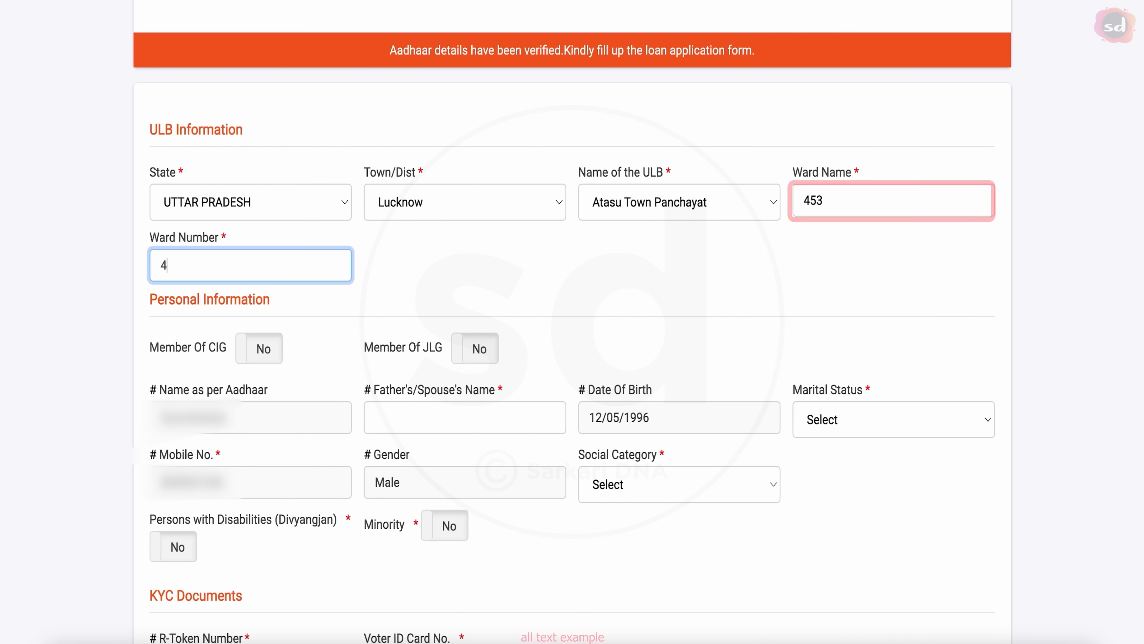
pyautogui.write('53')
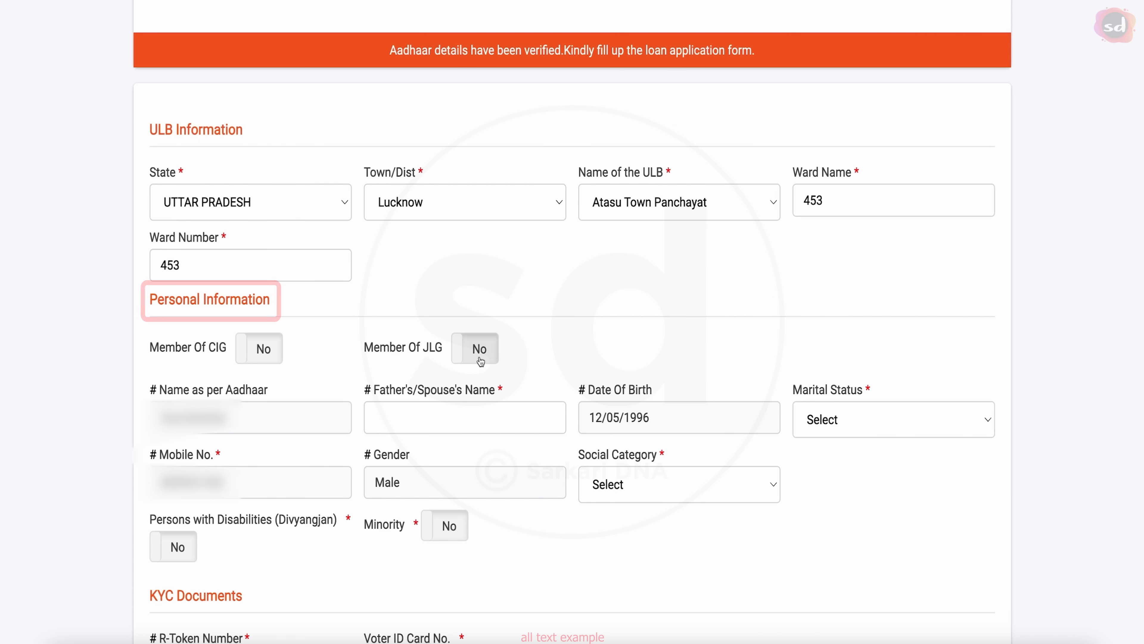
# Fill in the father's/spouse's name as EXAMPLE FATHER NAME in the personal information
pyautogui.scroll(-5, 572, 315)
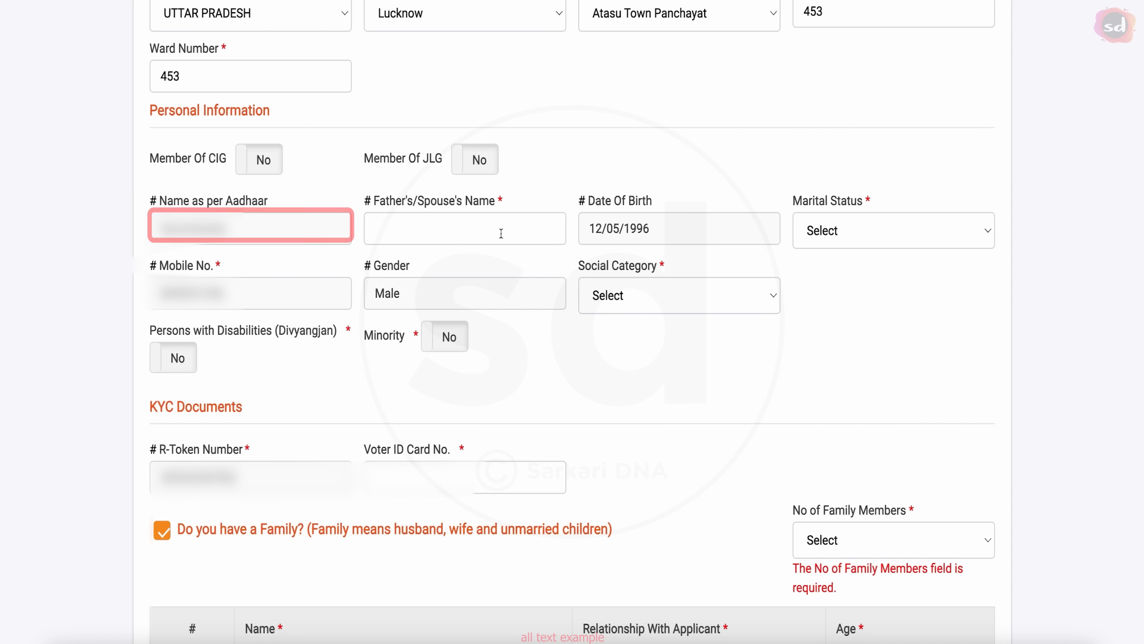
pyautogui.click(501, 233)
pyautogui.write('E')
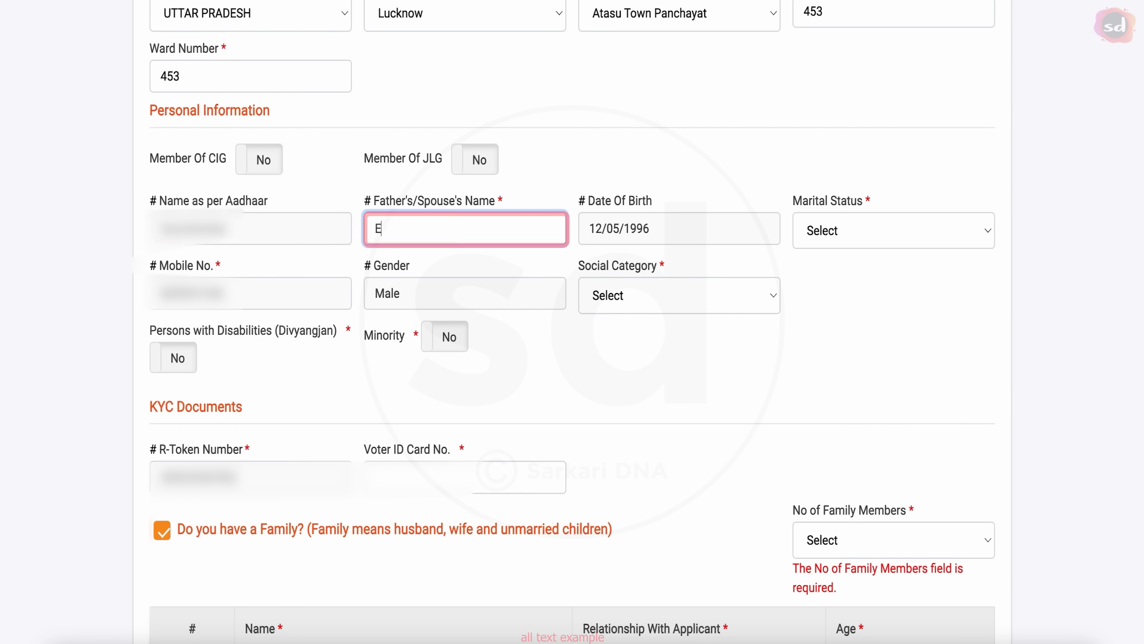
pyautogui.write('XAMPLE')
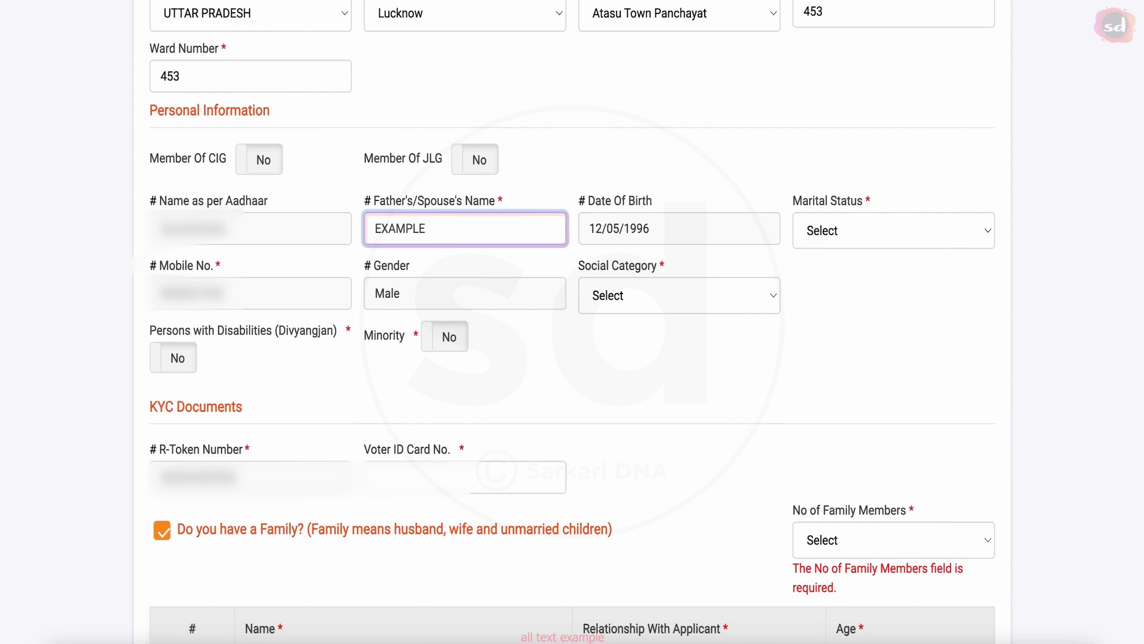
pyautogui.write(' FATHER NAME')
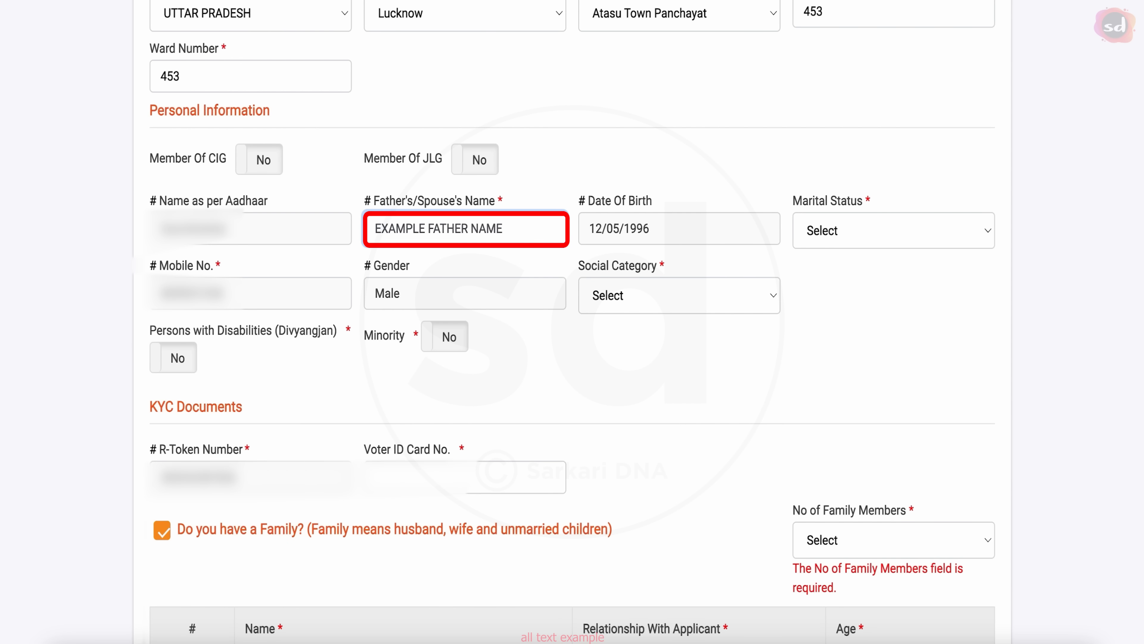
# Set the applicant's marital status to Single and the social category to OBC
pyautogui.click(916, 235)
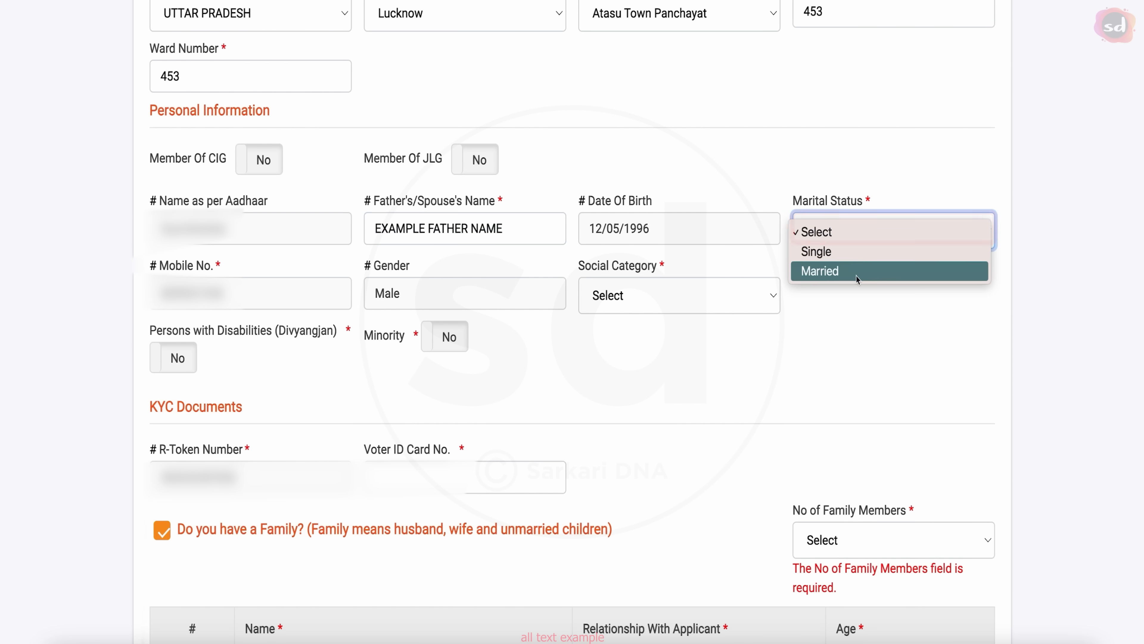
pyautogui.click(855, 253)
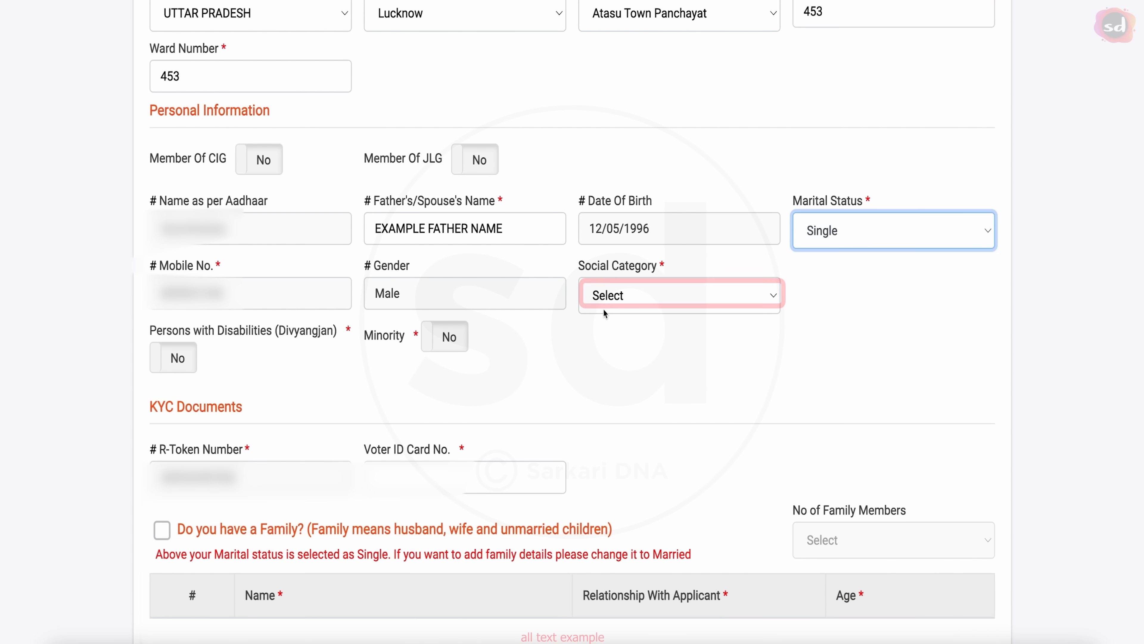
pyautogui.click(670, 297)
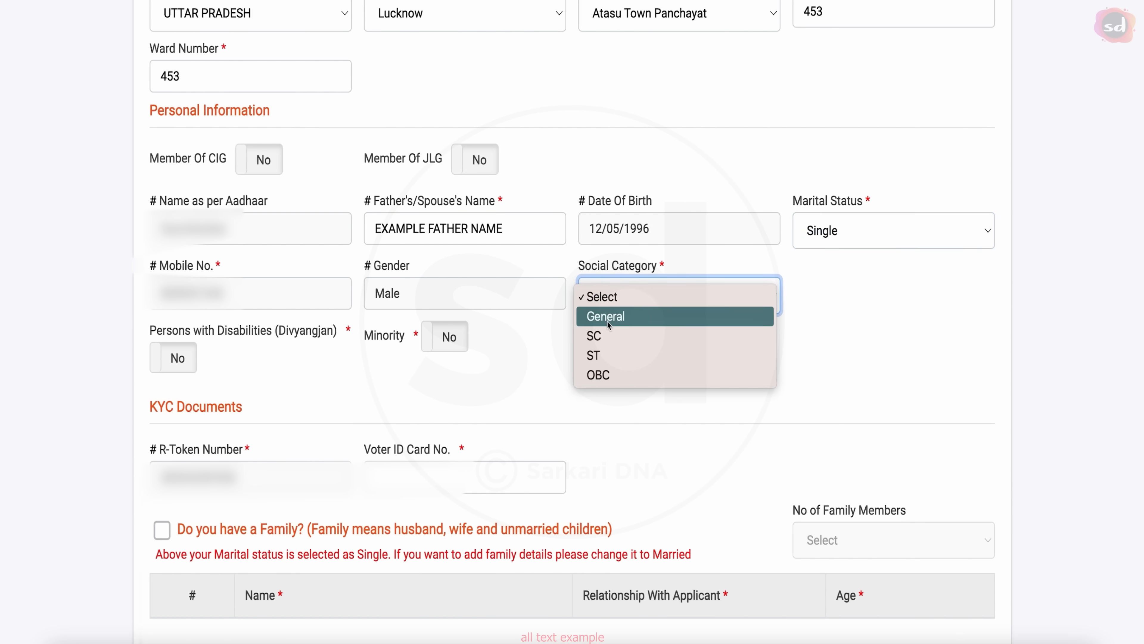
pyautogui.click(610, 377)
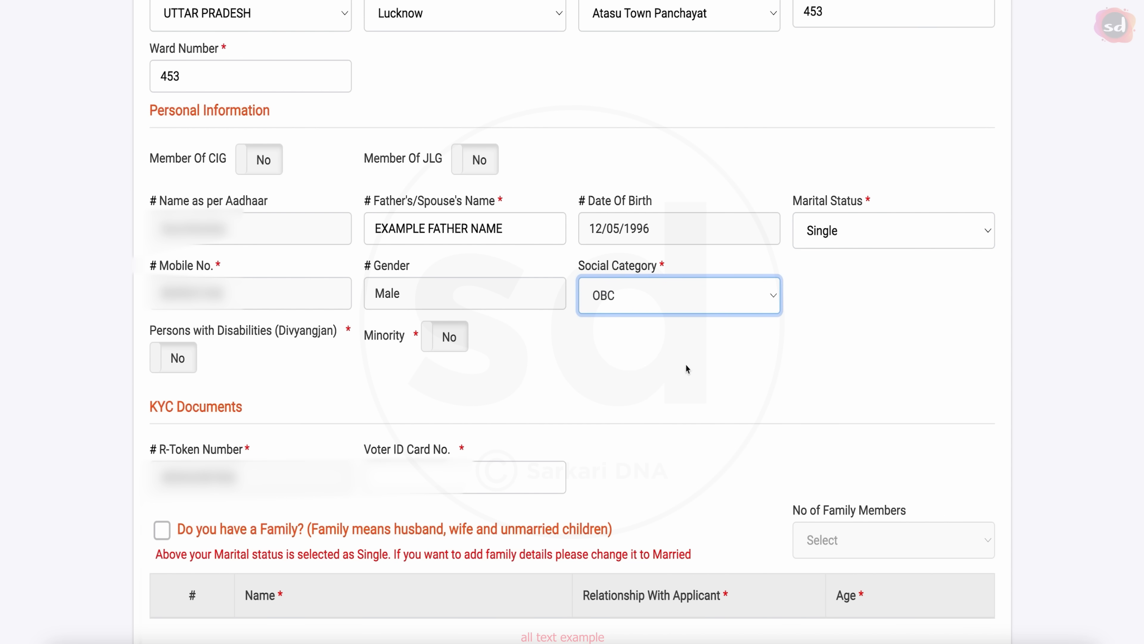
# Enter the voter ID card number and mark the current address as the same as the e-KYC address
pyautogui.scroll(-2, 635, 358)
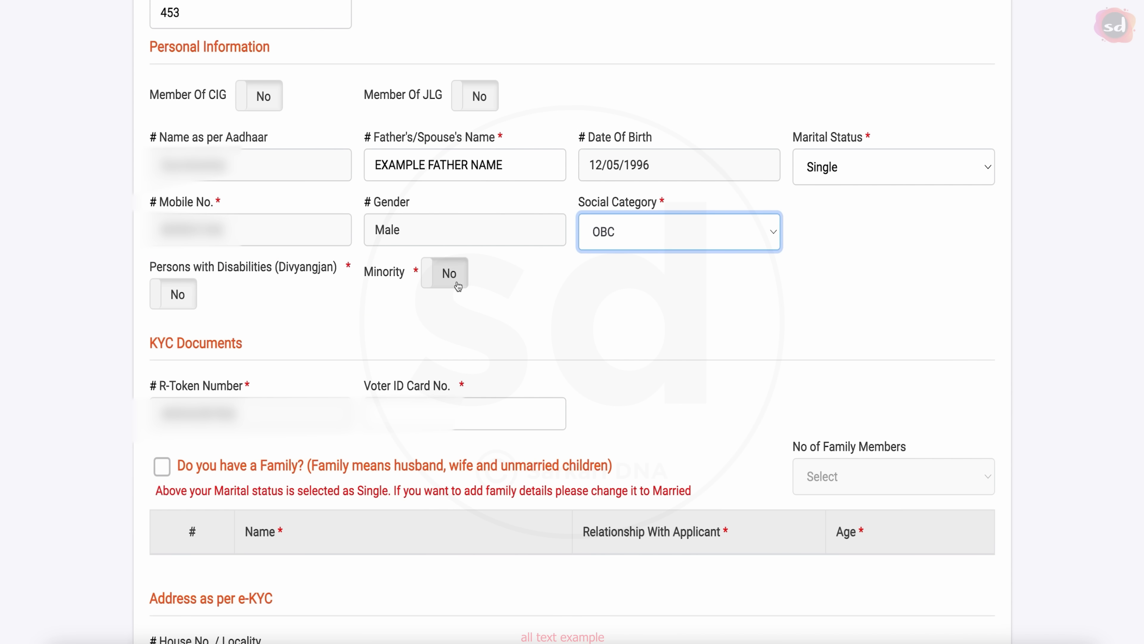
pyautogui.scroll(-5, 434, 284)
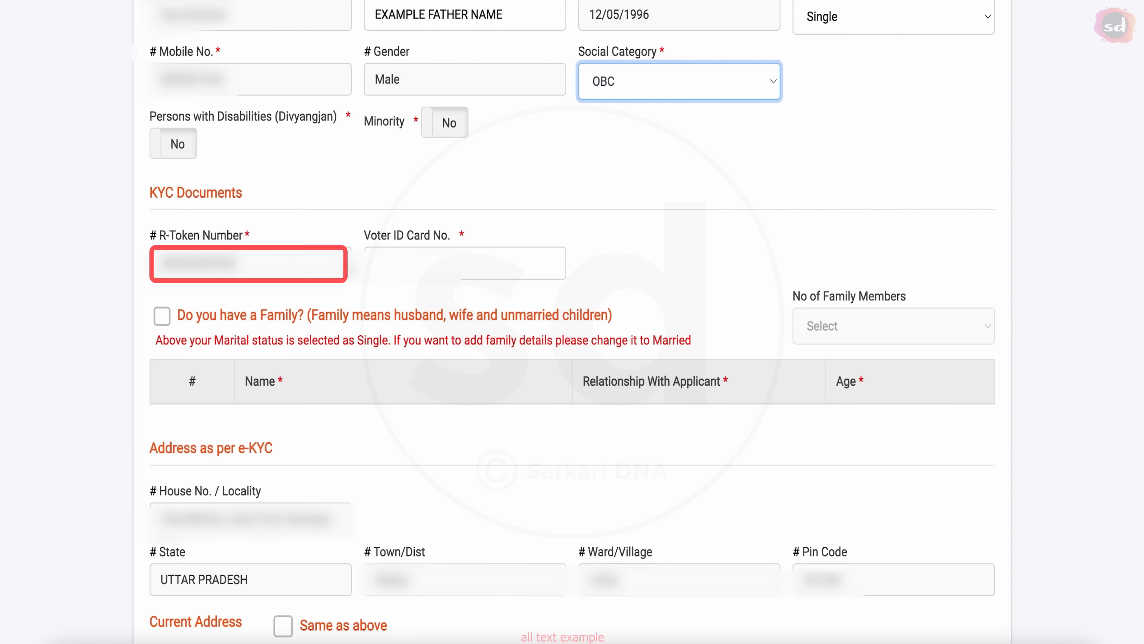
pyautogui.scroll(-3, 341, 257)
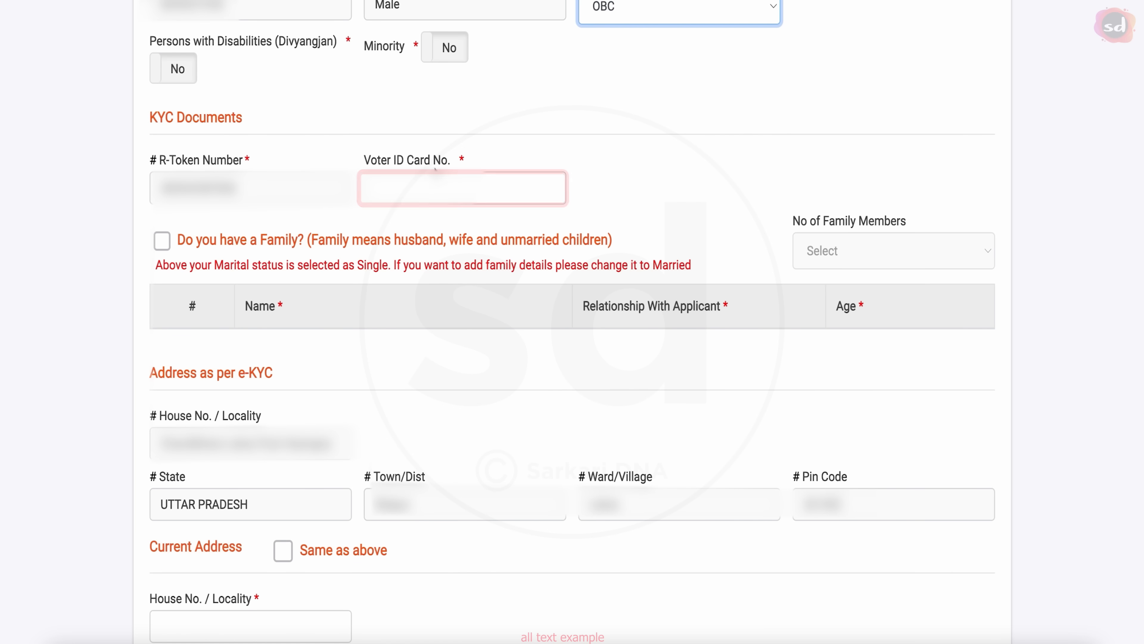
pyautogui.click(480, 194)
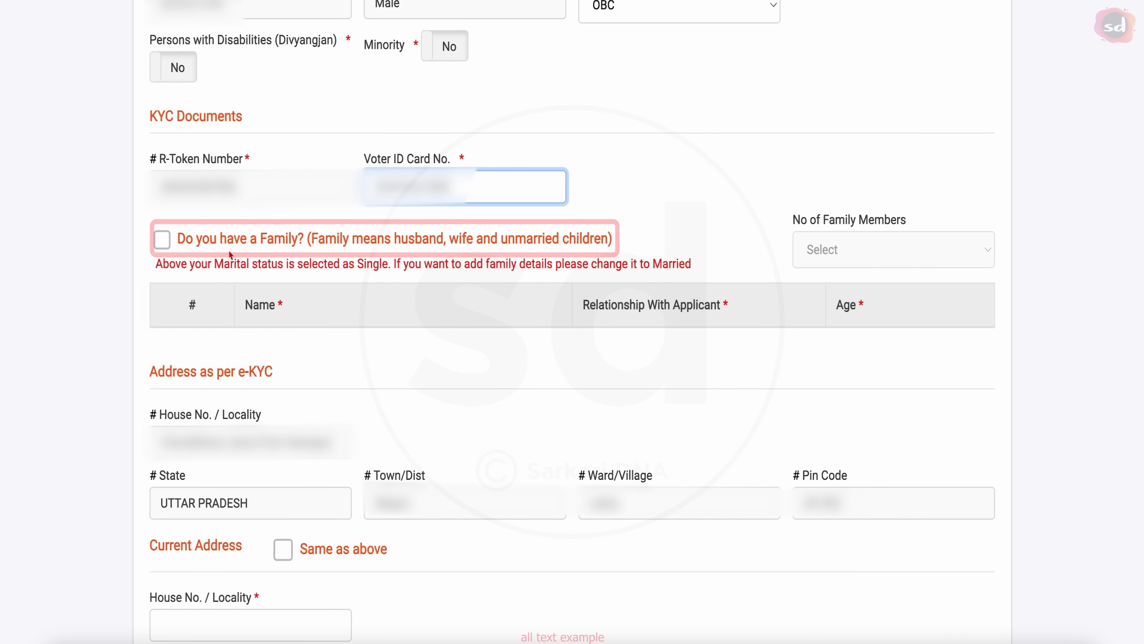
pyautogui.click(161, 243)
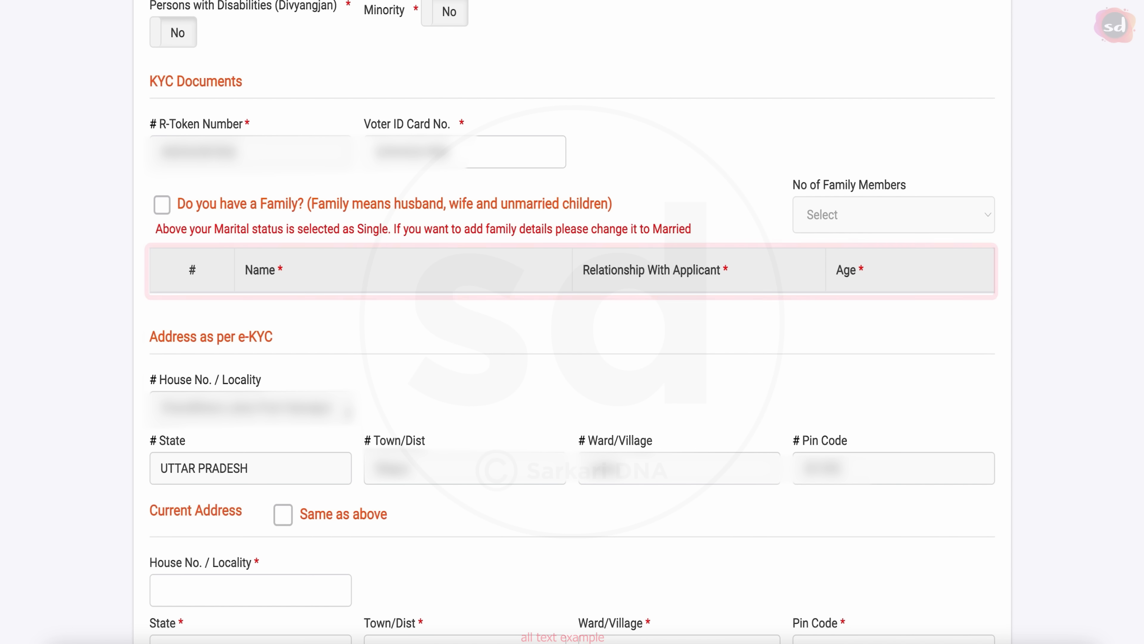
pyautogui.scroll(-7, 372, 397)
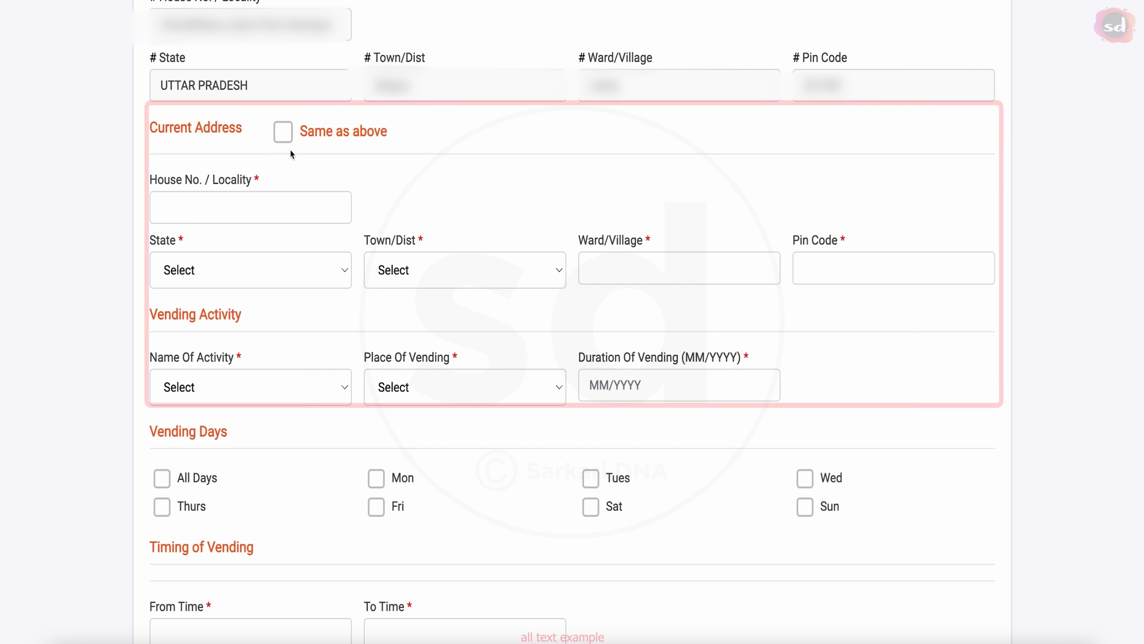
pyautogui.click(283, 135)
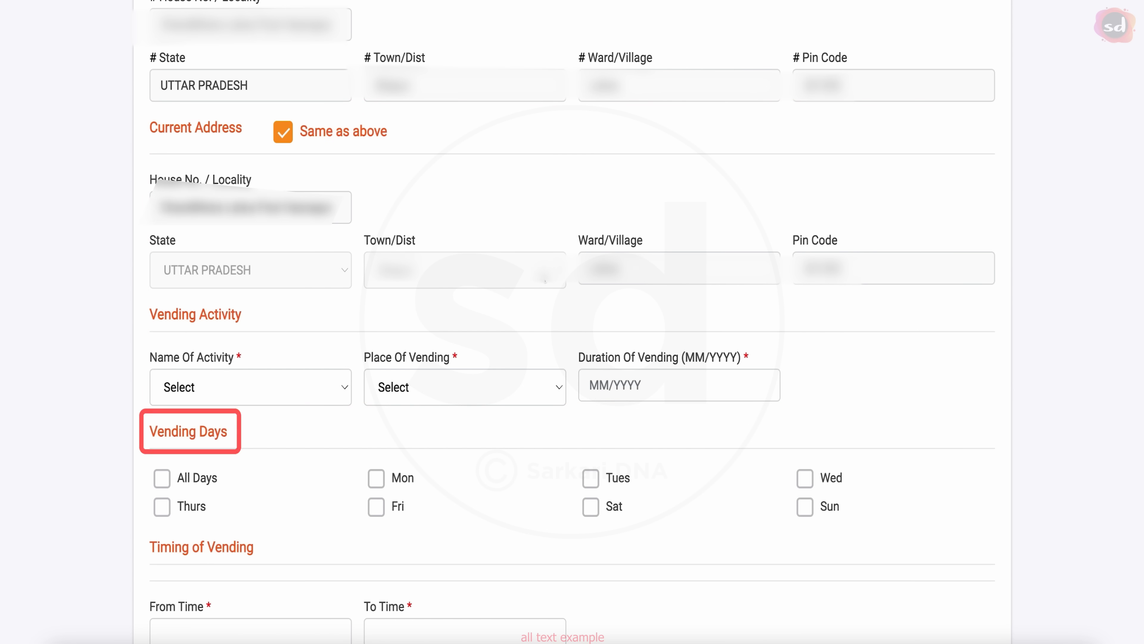
# Set the vending activity's name to Services and its place of vending to Mobile
pyautogui.scroll(-2, 255, 345)
pyautogui.click(343, 296)
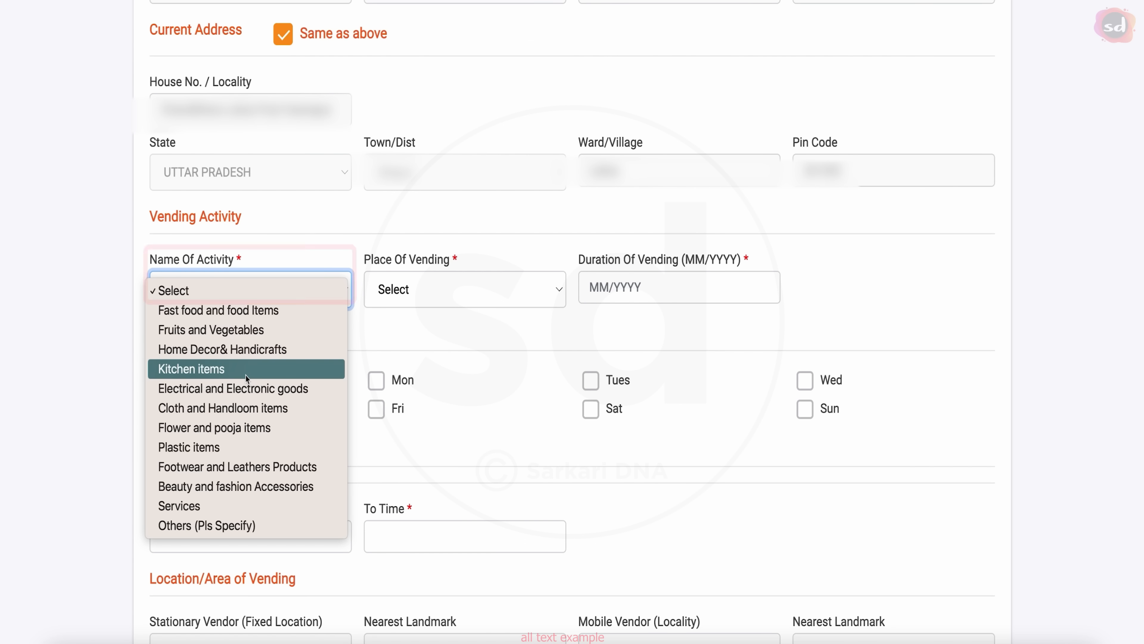
pyautogui.click(243, 505)
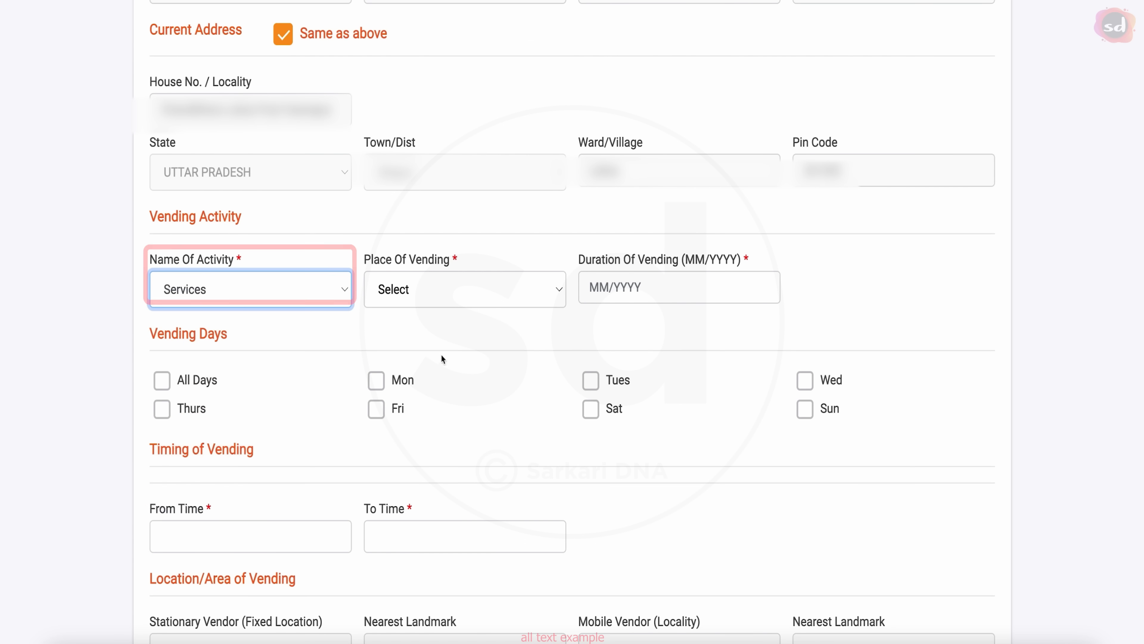
pyautogui.click(480, 296)
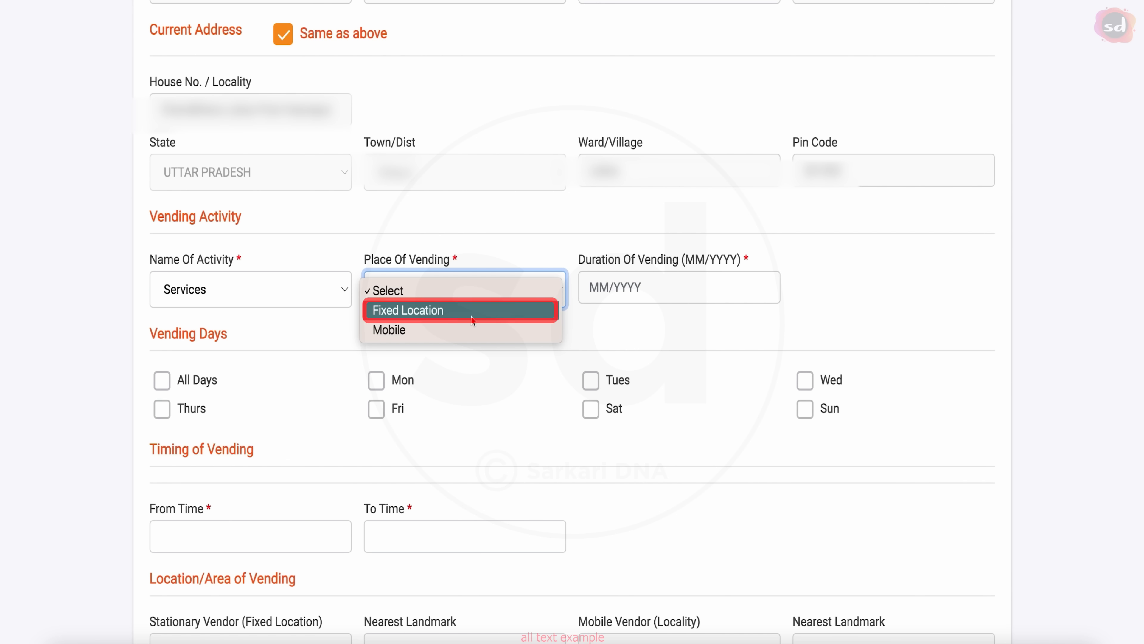
pyautogui.click(396, 327)
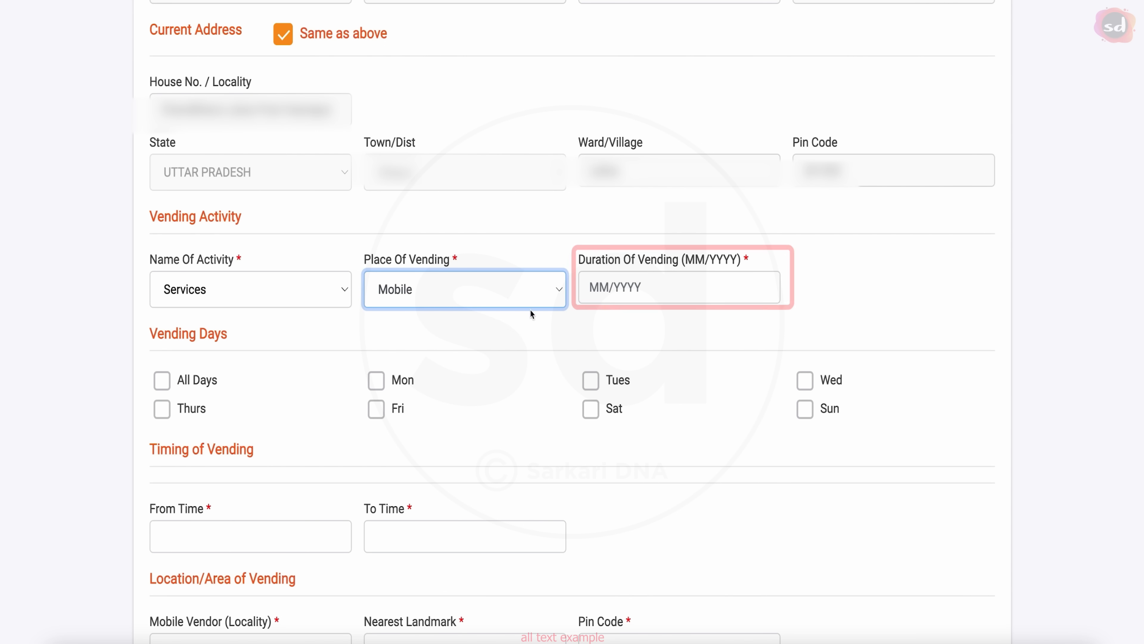
# Set the duration of vending to February 2024
pyautogui.click(606, 287)
pyautogui.click(717, 323)
pyautogui.click(717, 324)
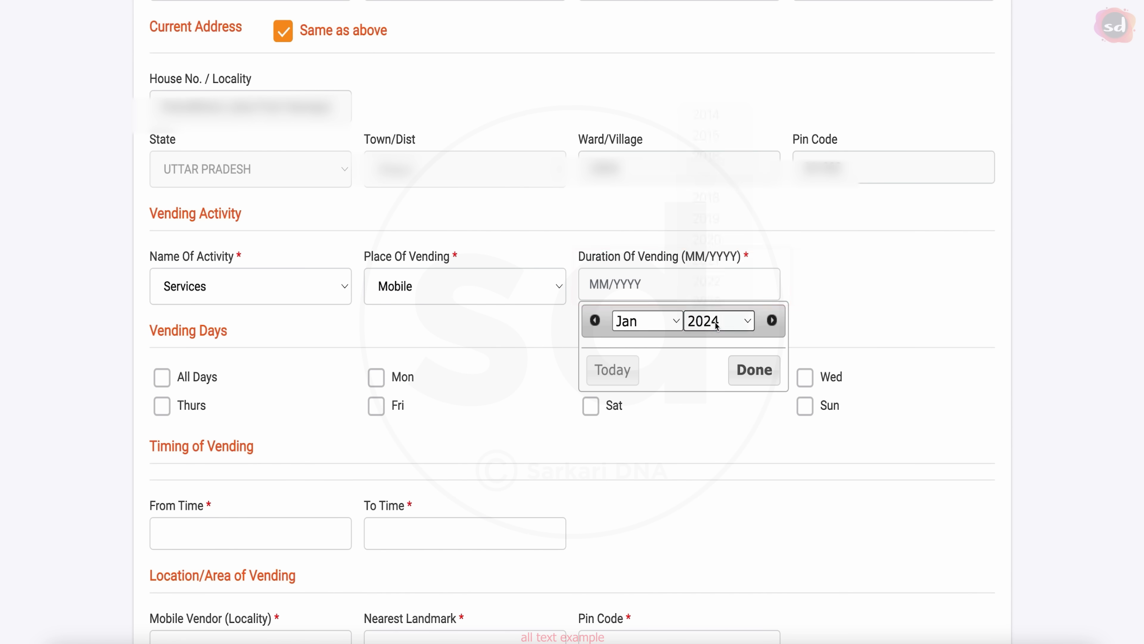
pyautogui.click(657, 322)
pyautogui.click(643, 344)
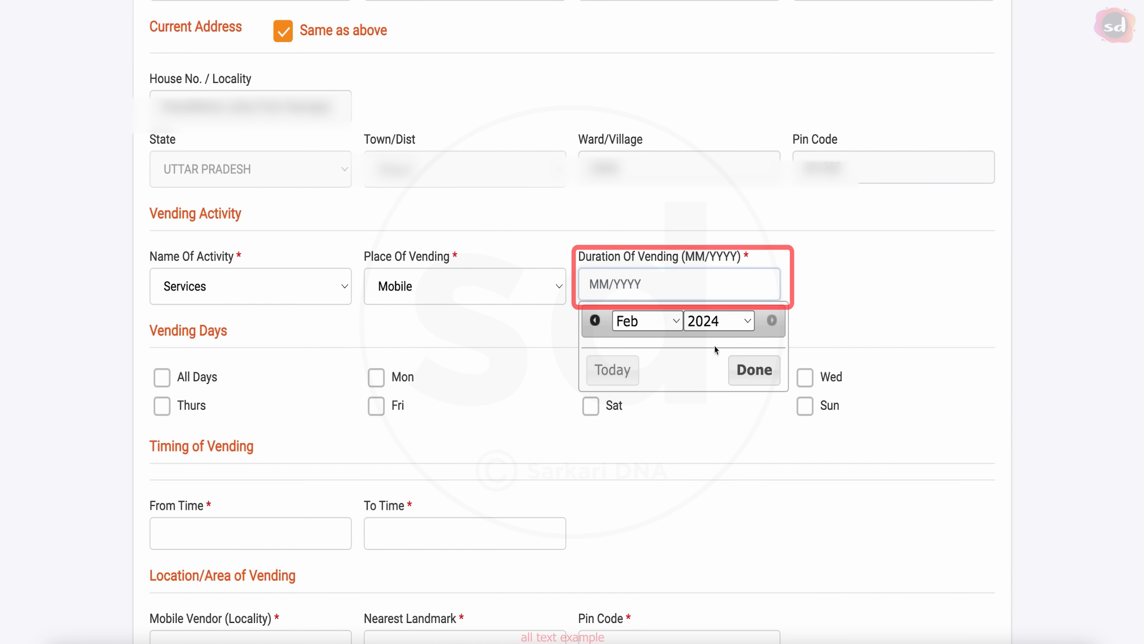
pyautogui.click(743, 376)
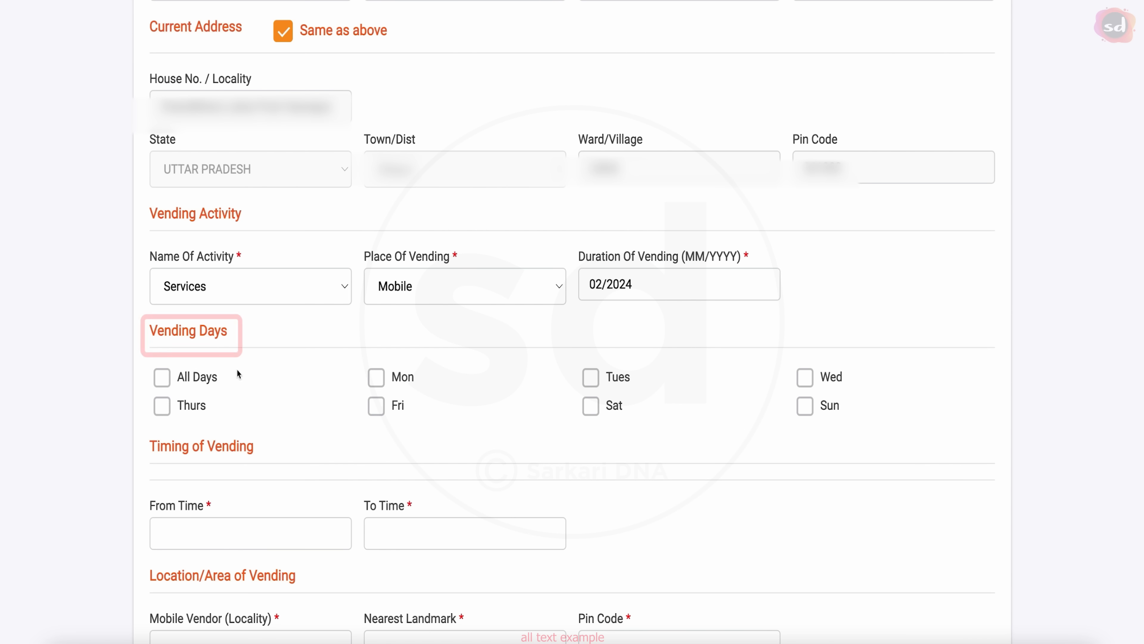
# Choose All Days for the vending days
pyautogui.scroll(-3, 281, 376)
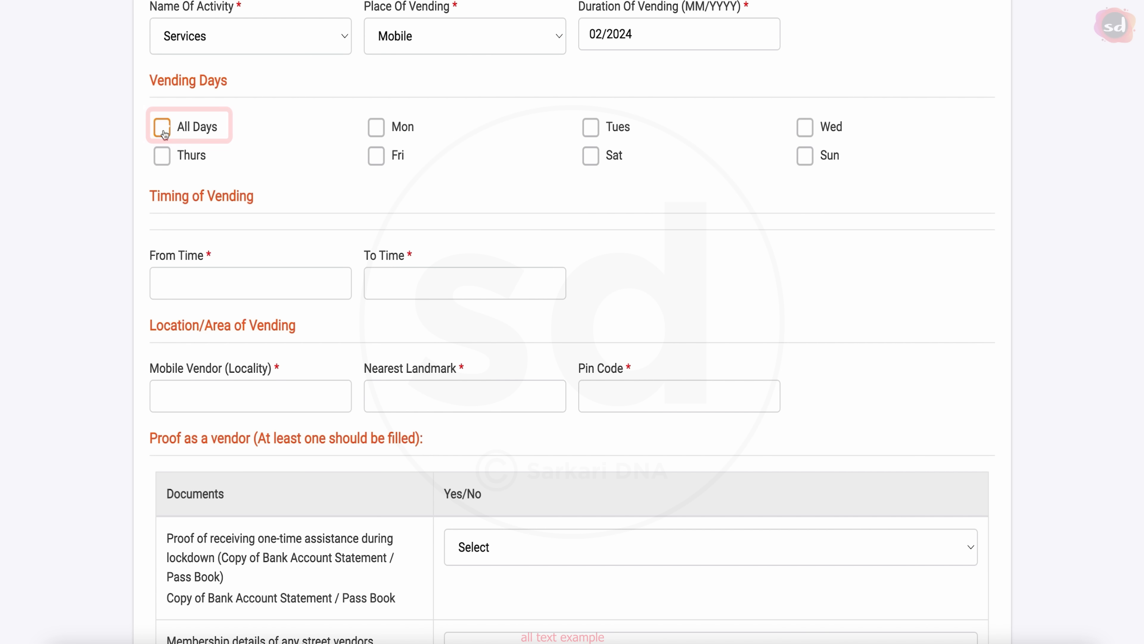
pyautogui.click(163, 129)
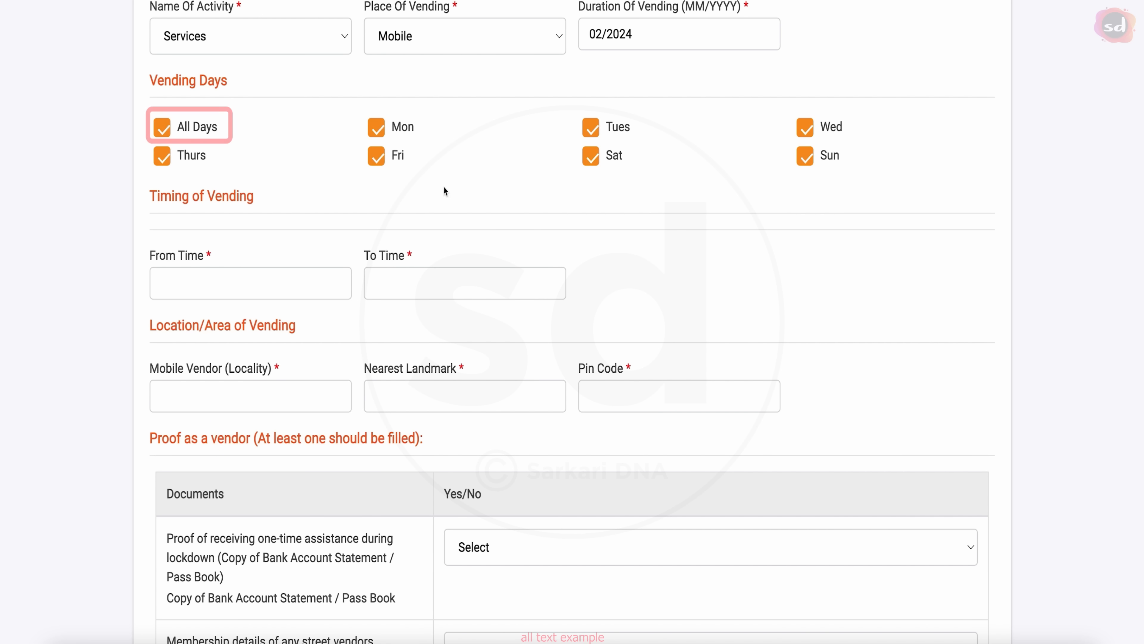
# Set the timing of vending from 10:10 AM to 06:06 PM
pyautogui.scroll(-2, 328, 301)
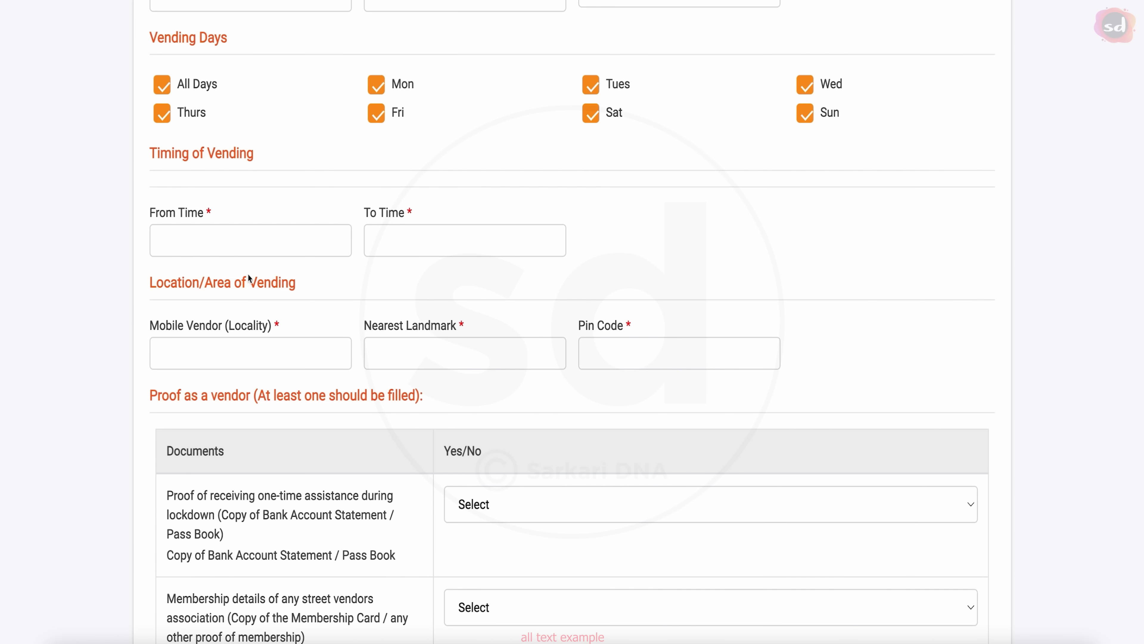
pyautogui.click(292, 237)
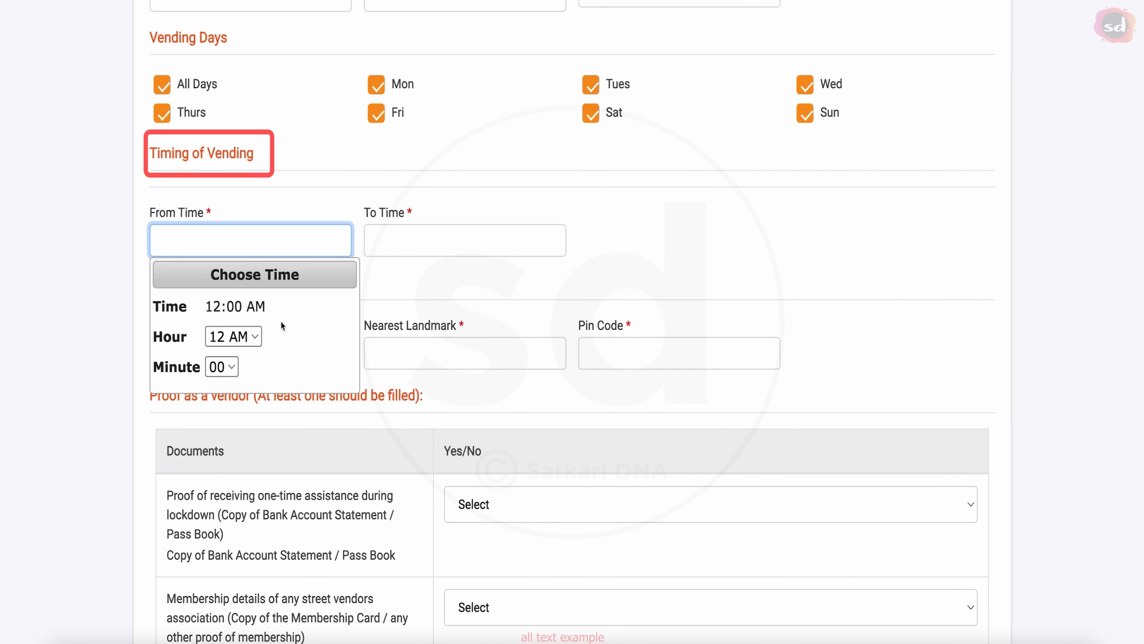
pyautogui.scroll(2, 249, 315)
pyautogui.scroll(-3, 250, 315)
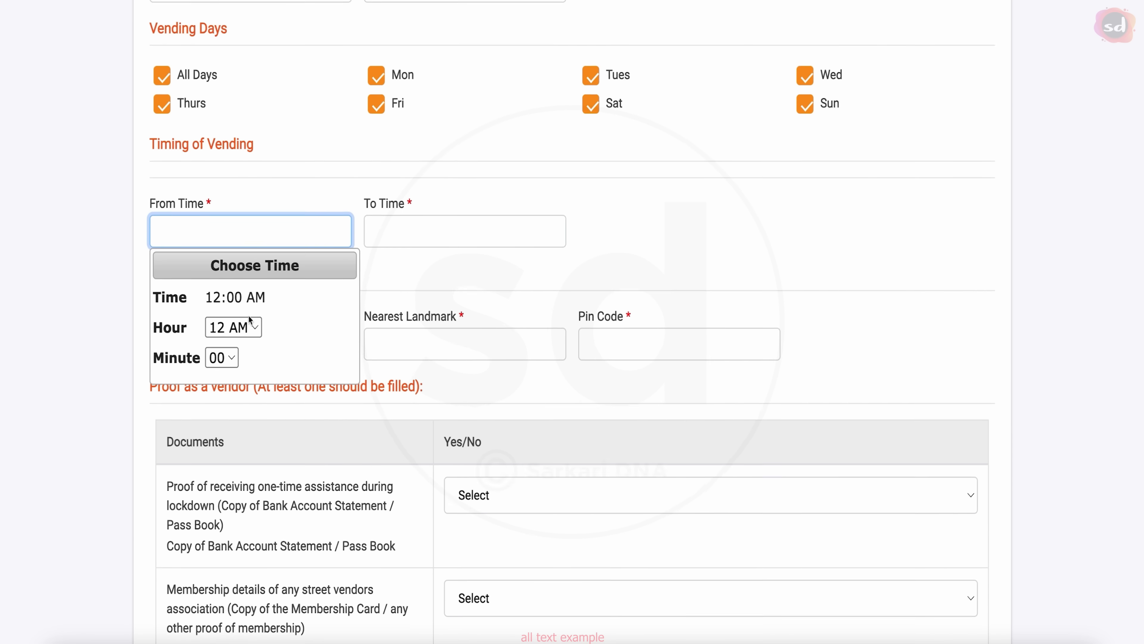
pyautogui.click(230, 340)
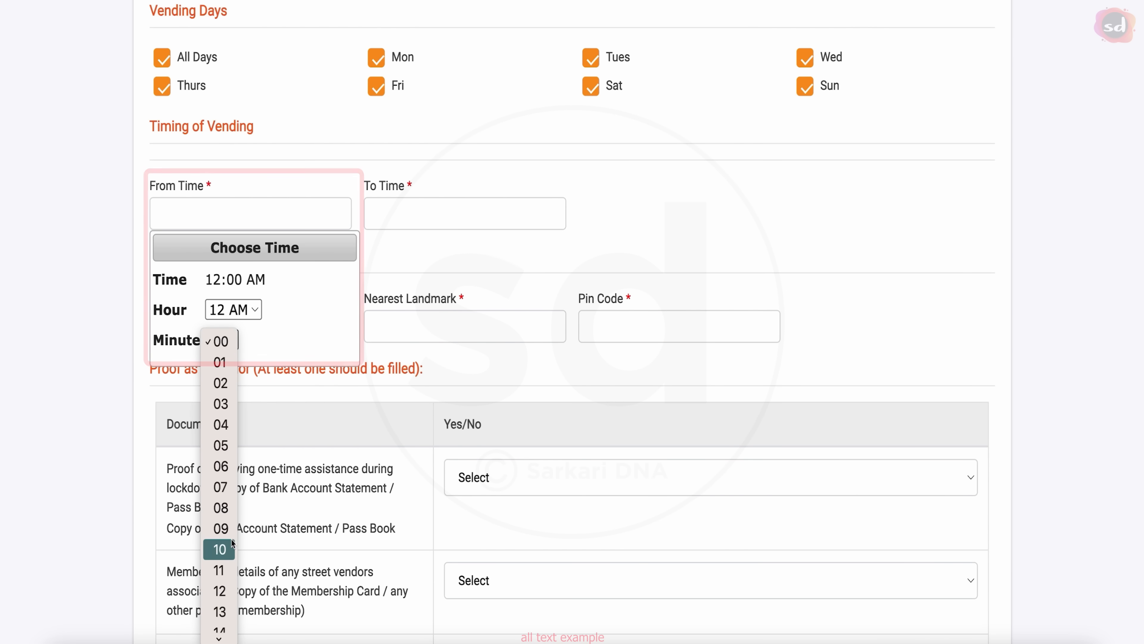
pyautogui.click(231, 547)
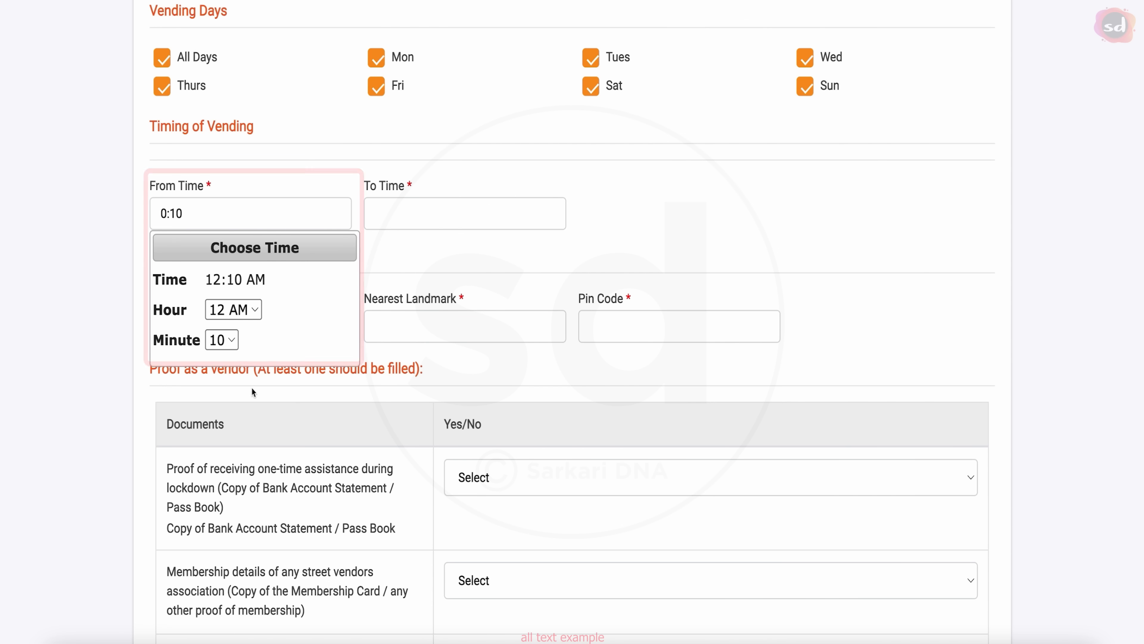
pyautogui.scroll(1, 225, 324)
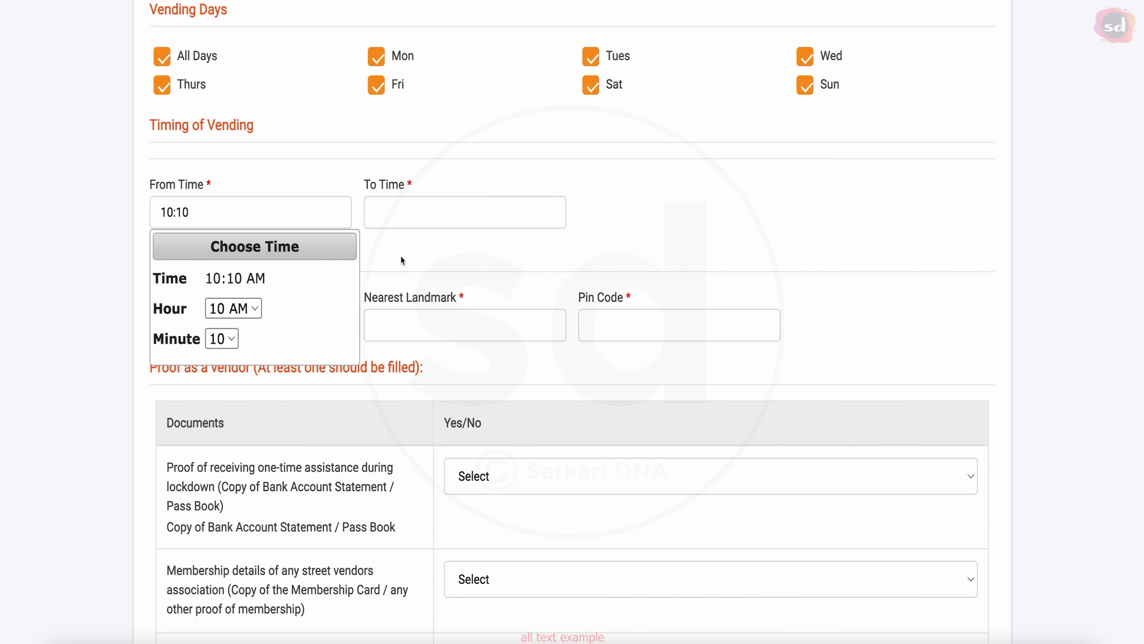
pyautogui.click(439, 212)
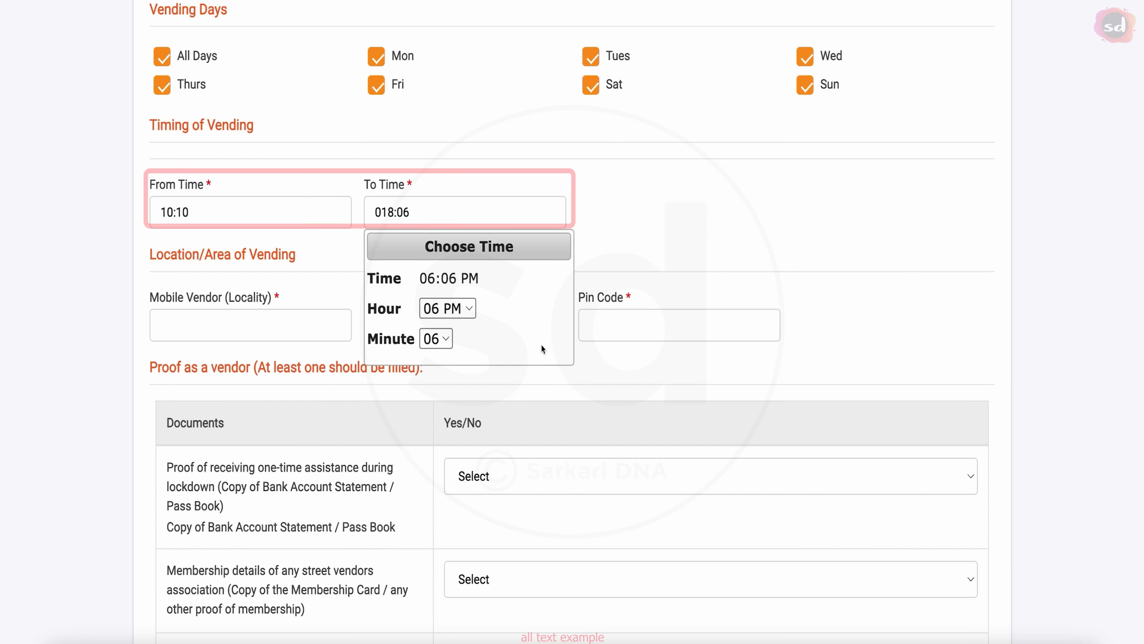
# Enter the vending location, its nearest landmark and its pin code
pyautogui.click(266, 316)
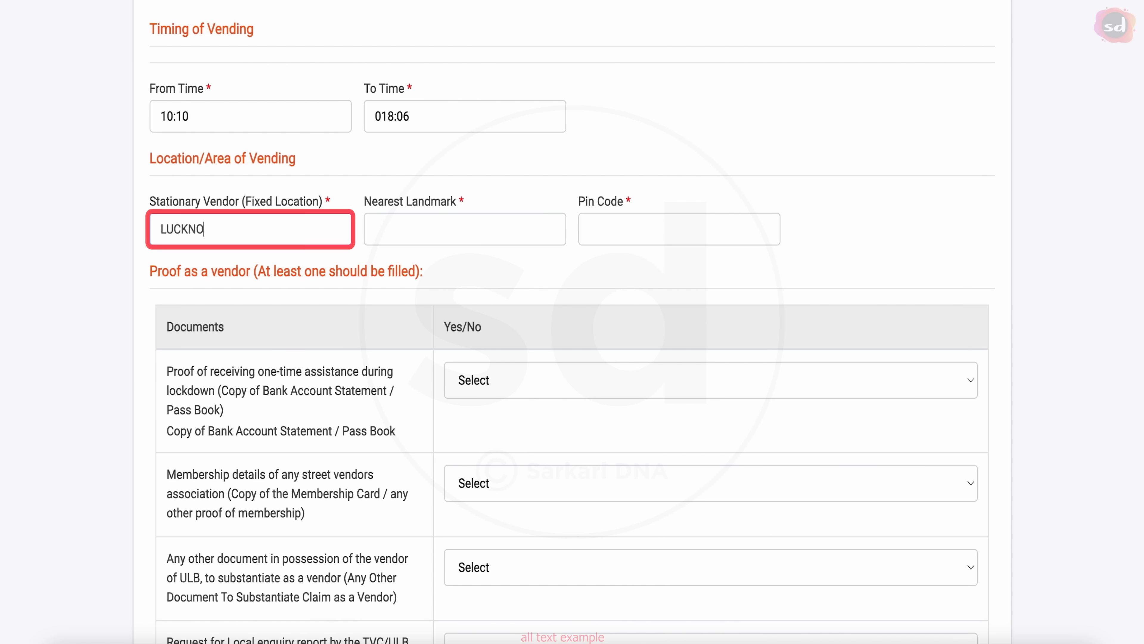
pyautogui.write('OW')
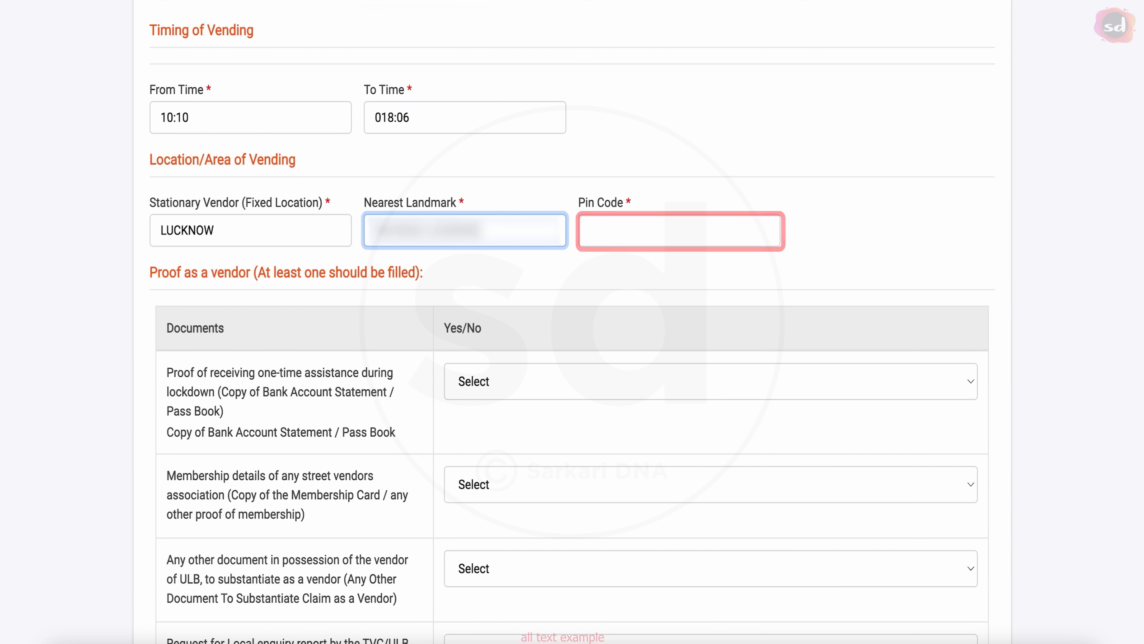
pyautogui.click(626, 238)
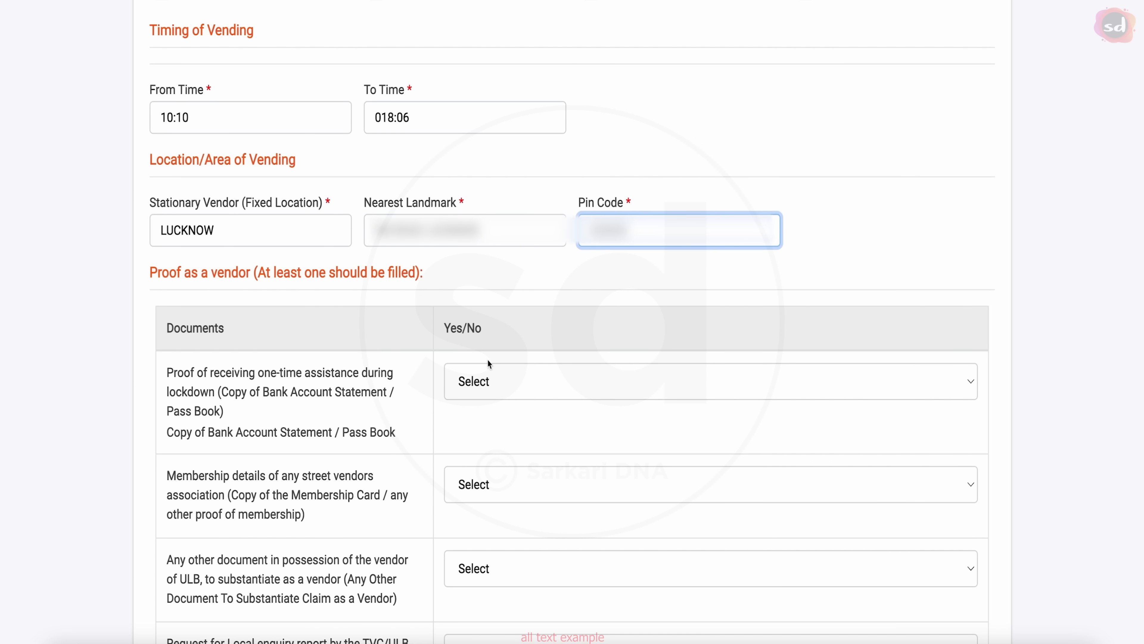
# Answer No for all four vendor proofs: lockdown assistance, association membership, other document and local enquiry report by the TVC/ULB
pyautogui.scroll(-3, 487, 359)
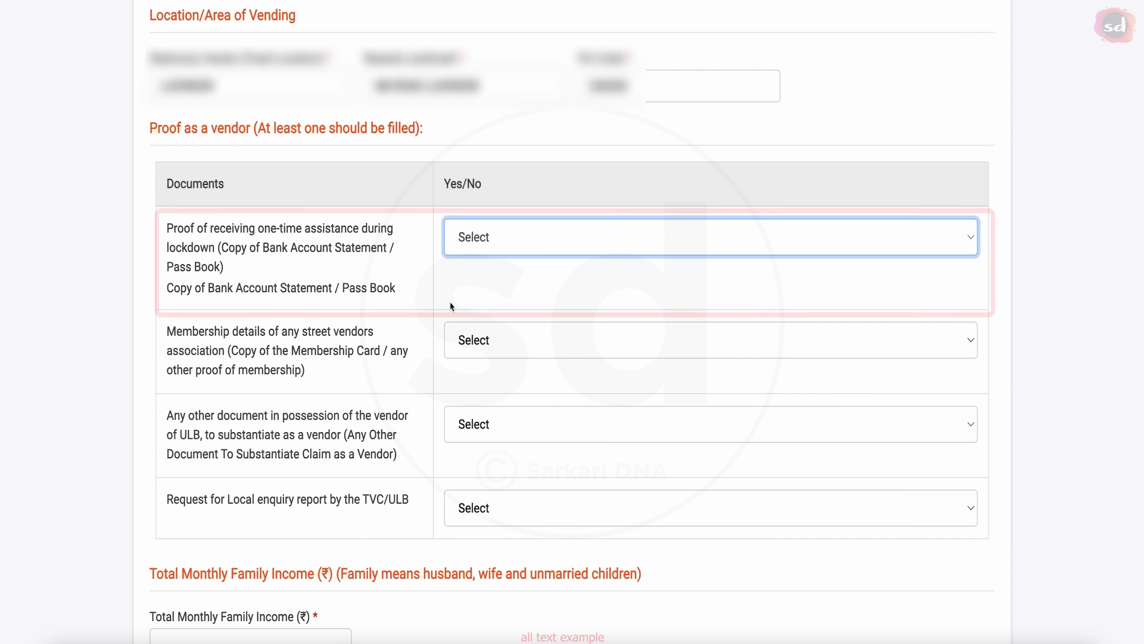
pyautogui.click(517, 235)
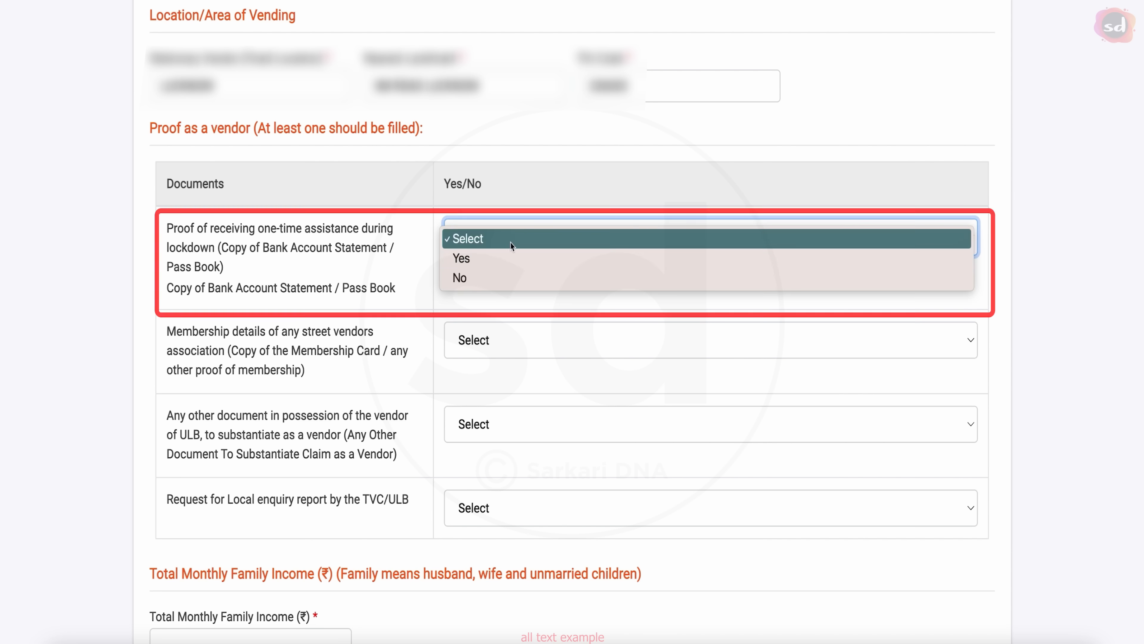
pyautogui.click(460, 282)
pyautogui.scroll(-1, 360, 339)
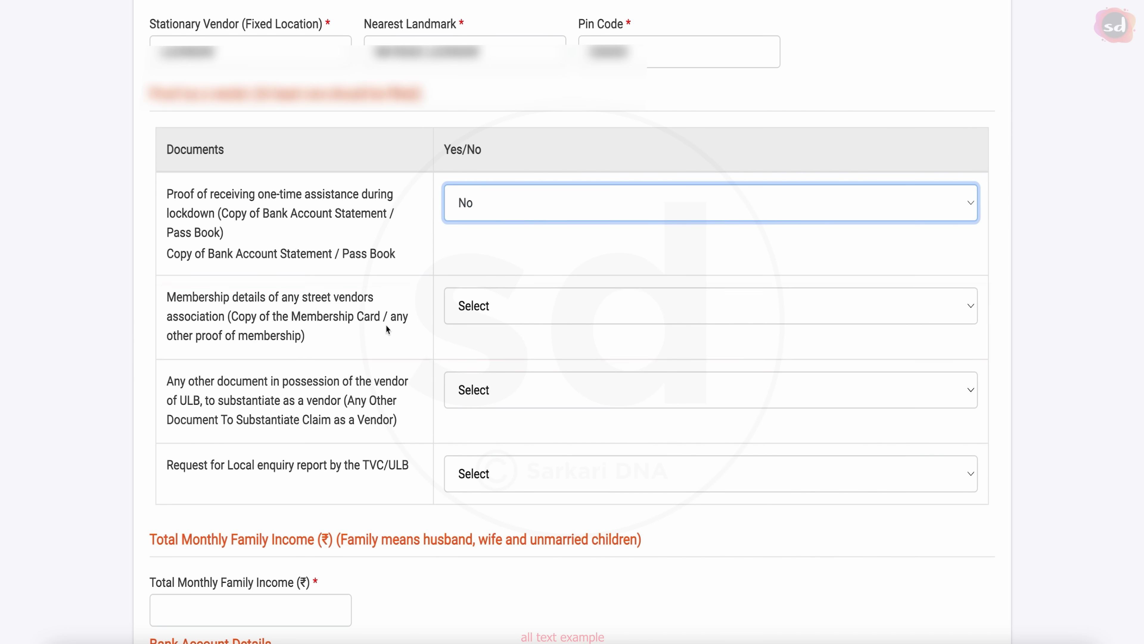
pyautogui.click(491, 319)
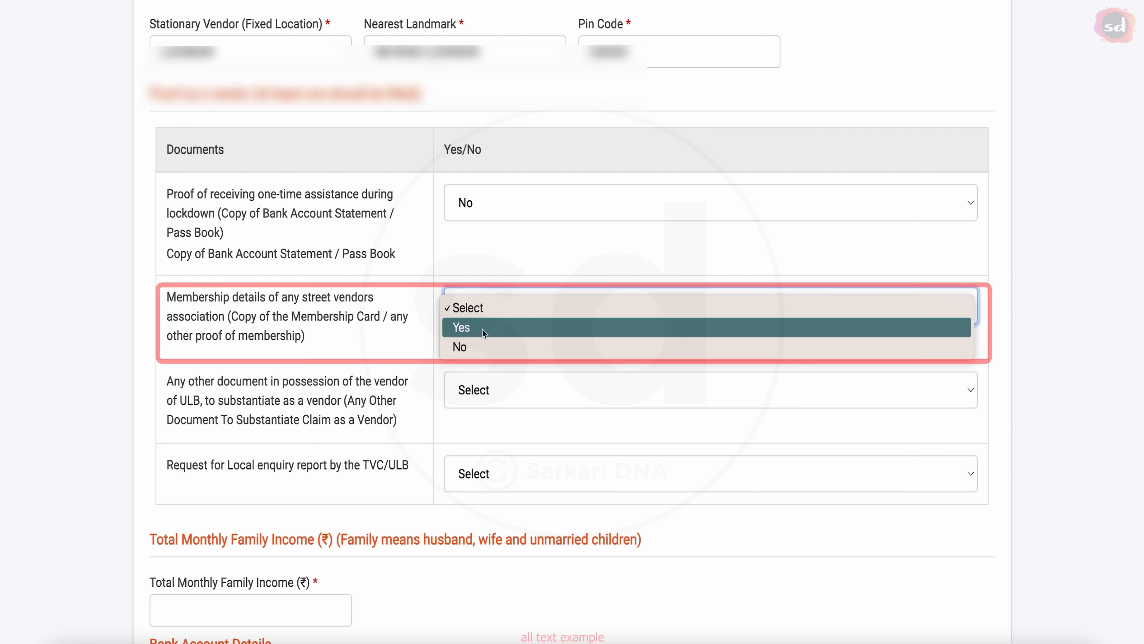
pyautogui.click(464, 350)
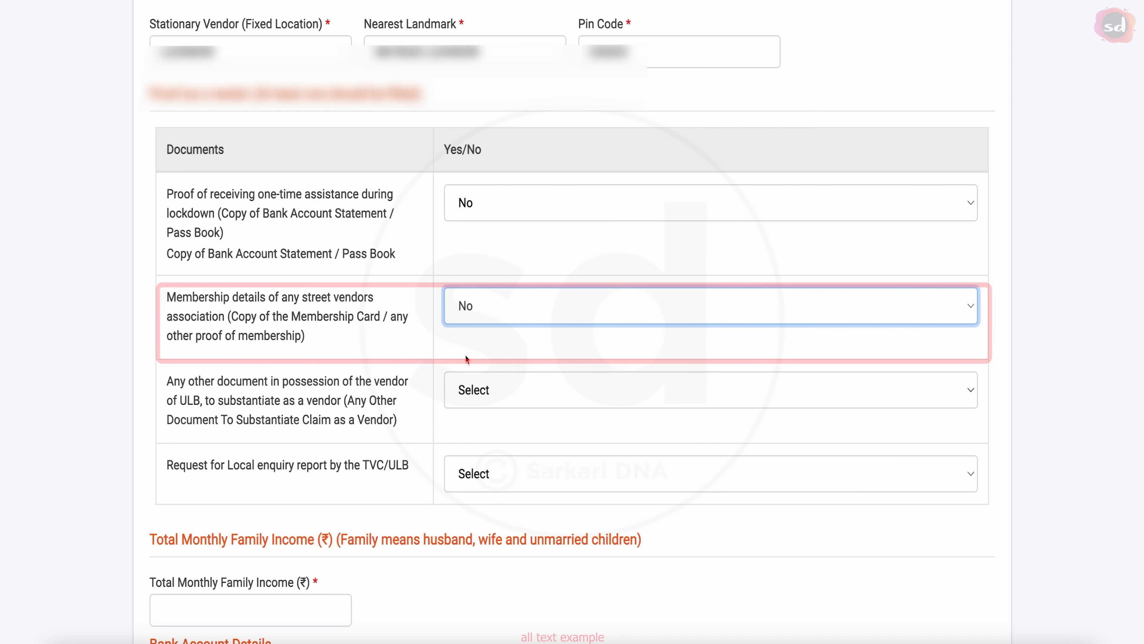
pyautogui.click(512, 387)
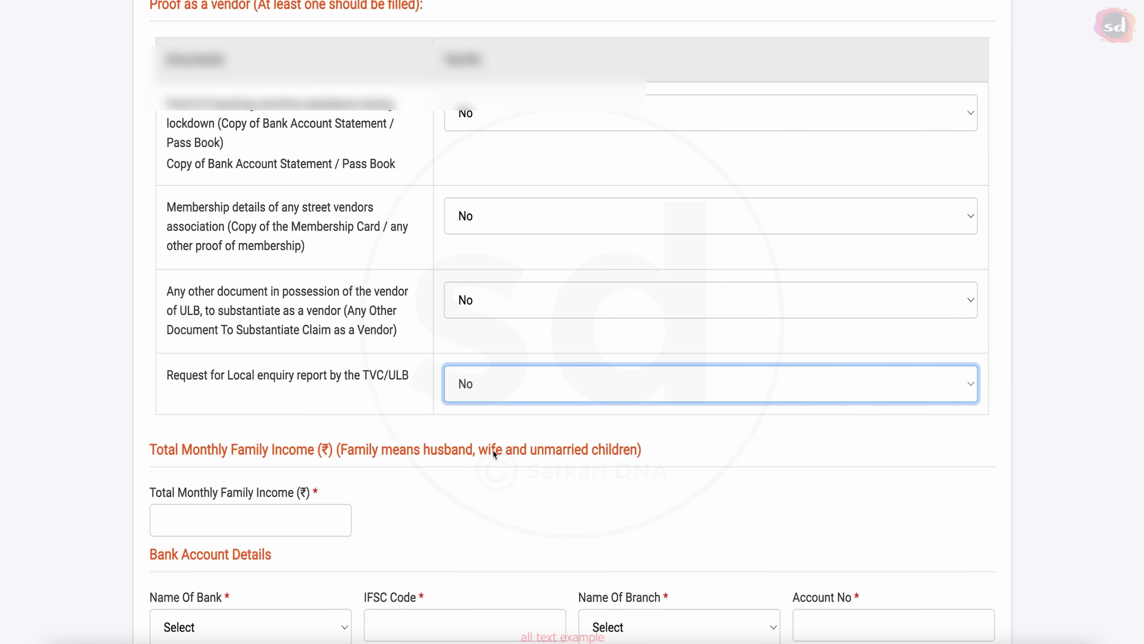
# Set the total monthly family income to 30000 rupees
pyautogui.scroll(-3, 492, 450)
pyautogui.scroll(-1, 492, 450)
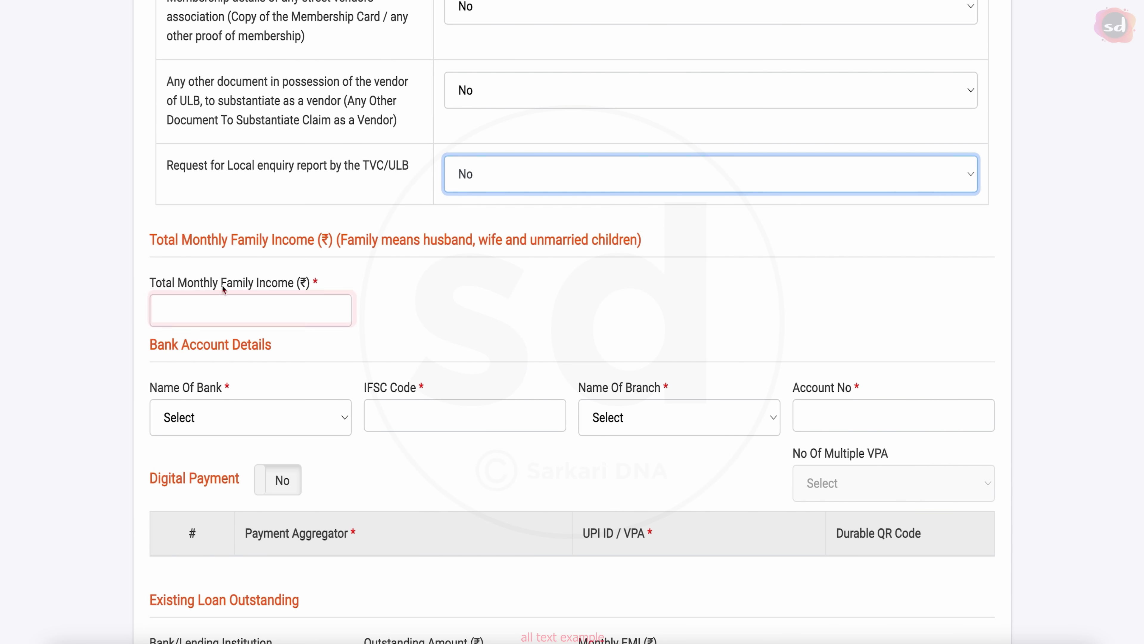
pyautogui.click(293, 311)
pyautogui.write('30000')
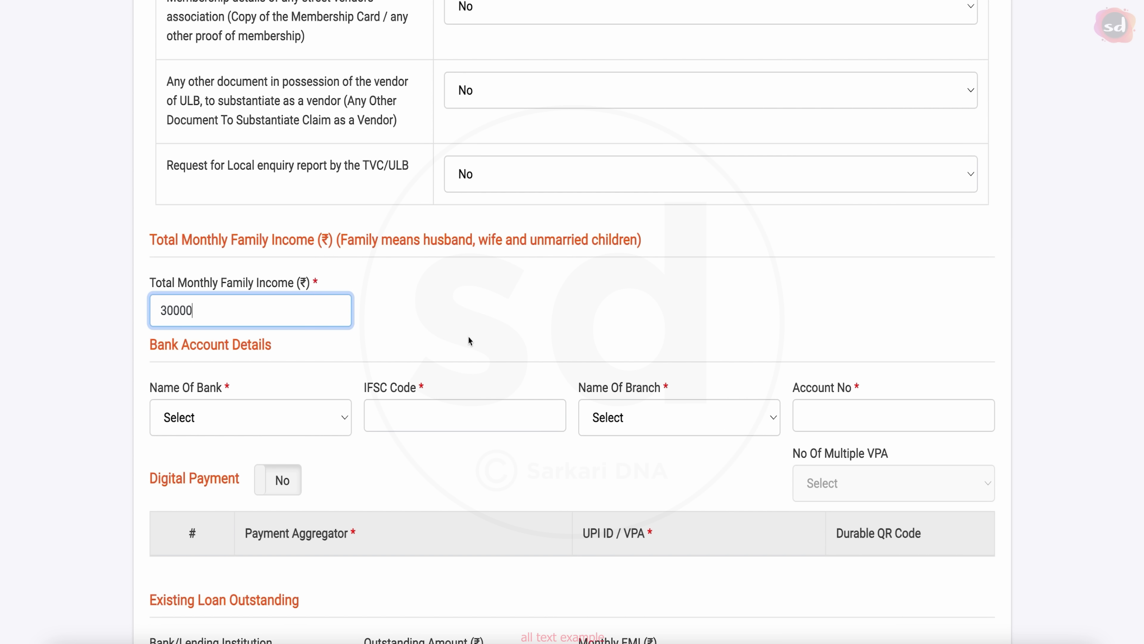
# Fill in the bank account details with Bank of India, the IFSC code, its matching branch and the account number
pyautogui.scroll(-4, 475, 346)
pyautogui.click(321, 241)
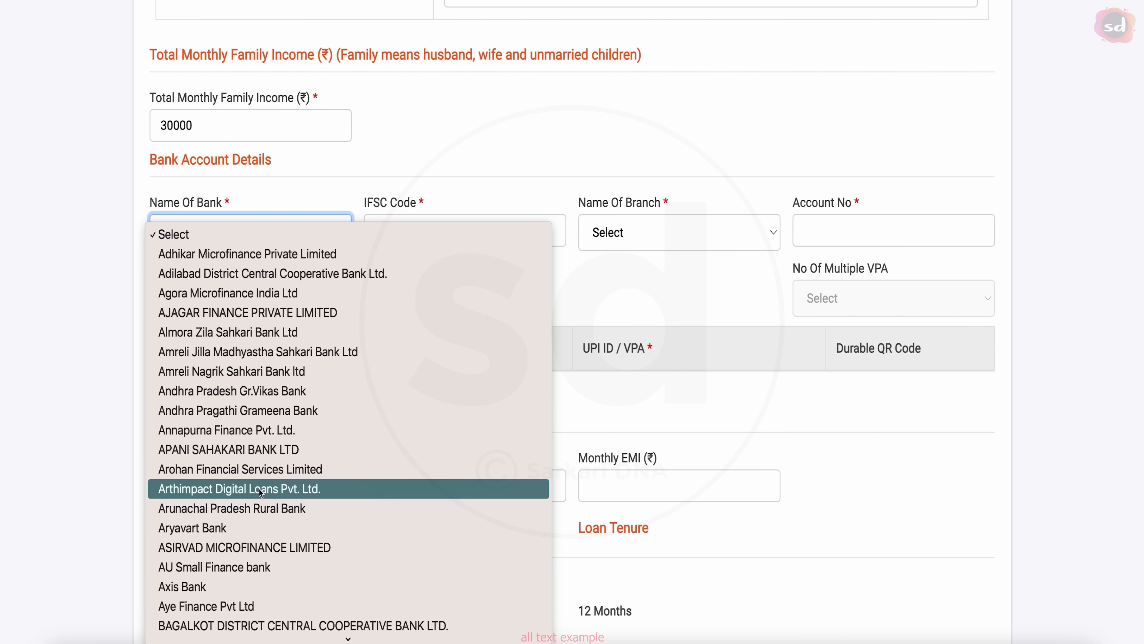
pyautogui.scroll(-5, 260, 493)
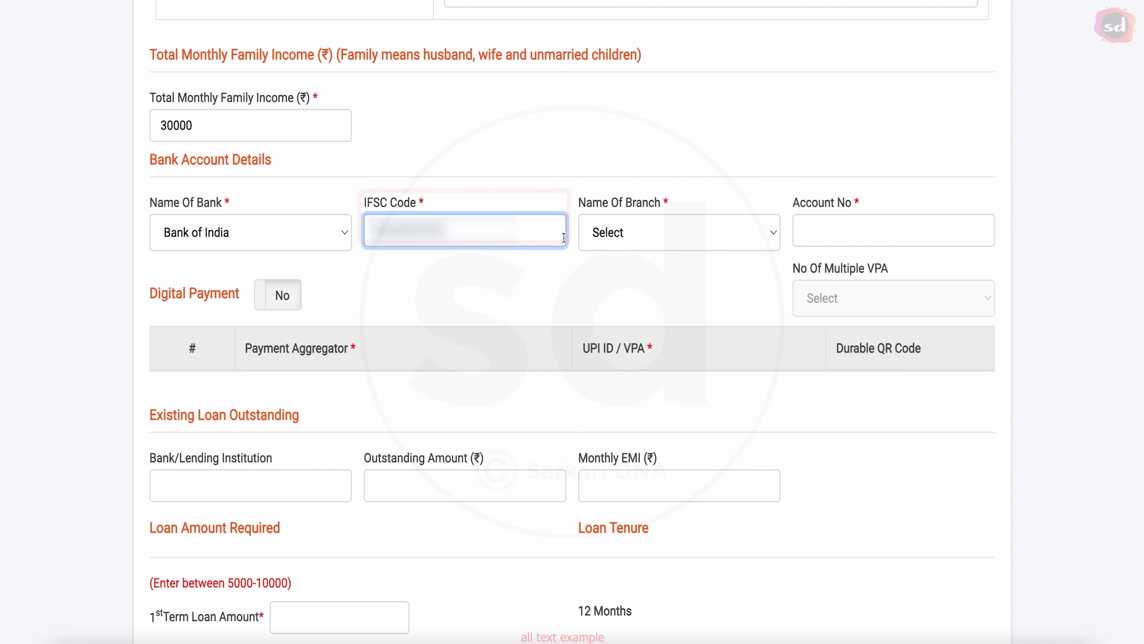
pyautogui.click(643, 241)
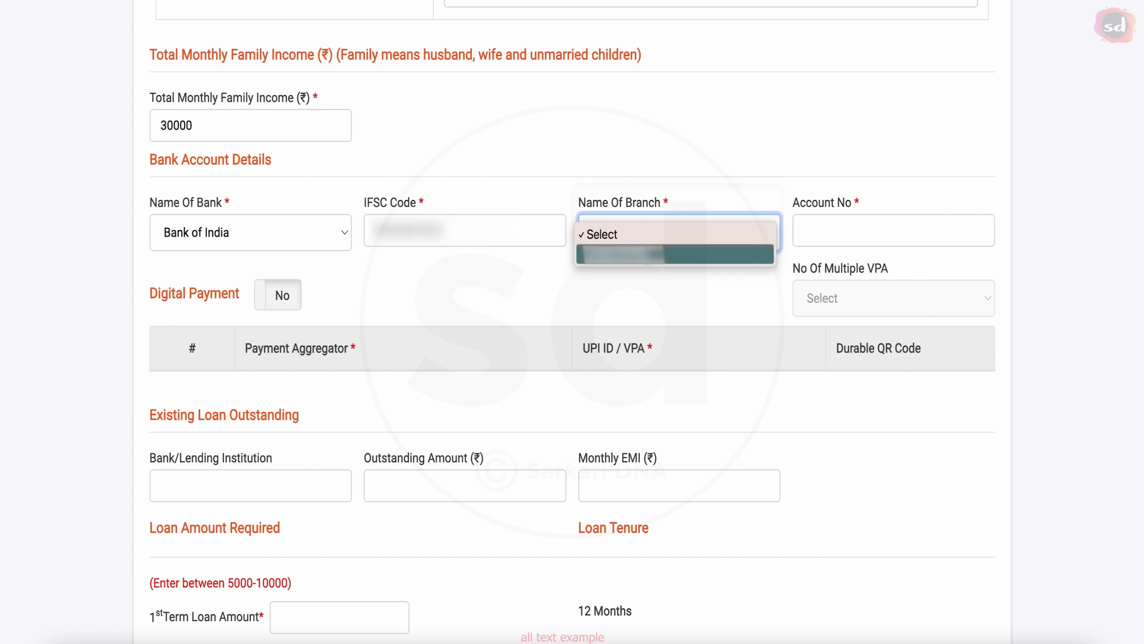
pyautogui.click(644, 252)
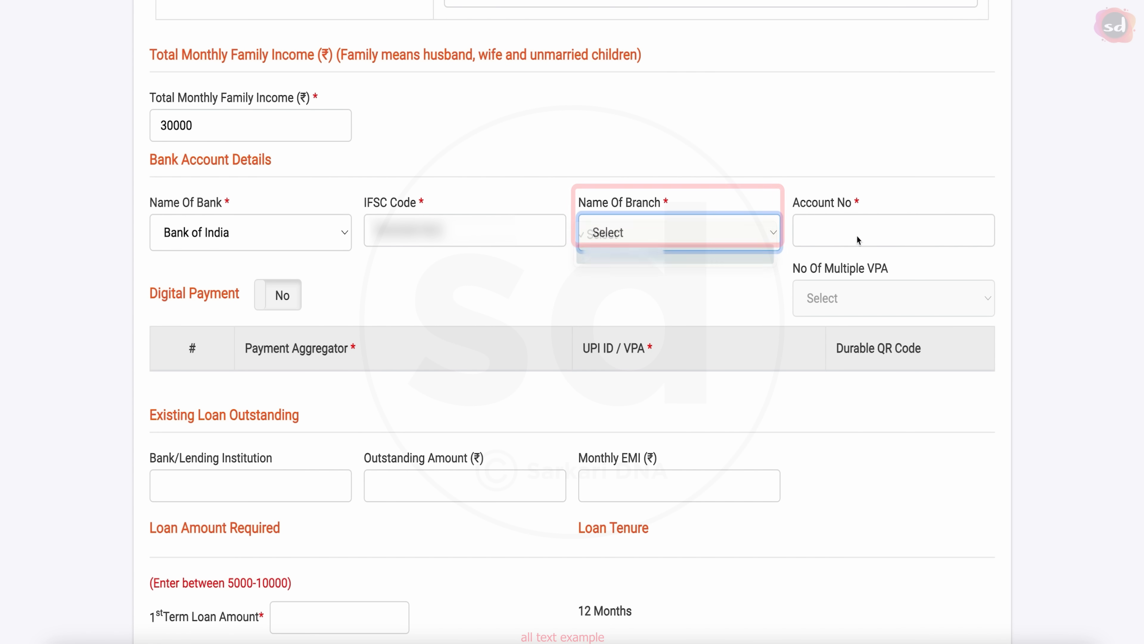
pyautogui.click(845, 235)
pyautogui.write('0000')
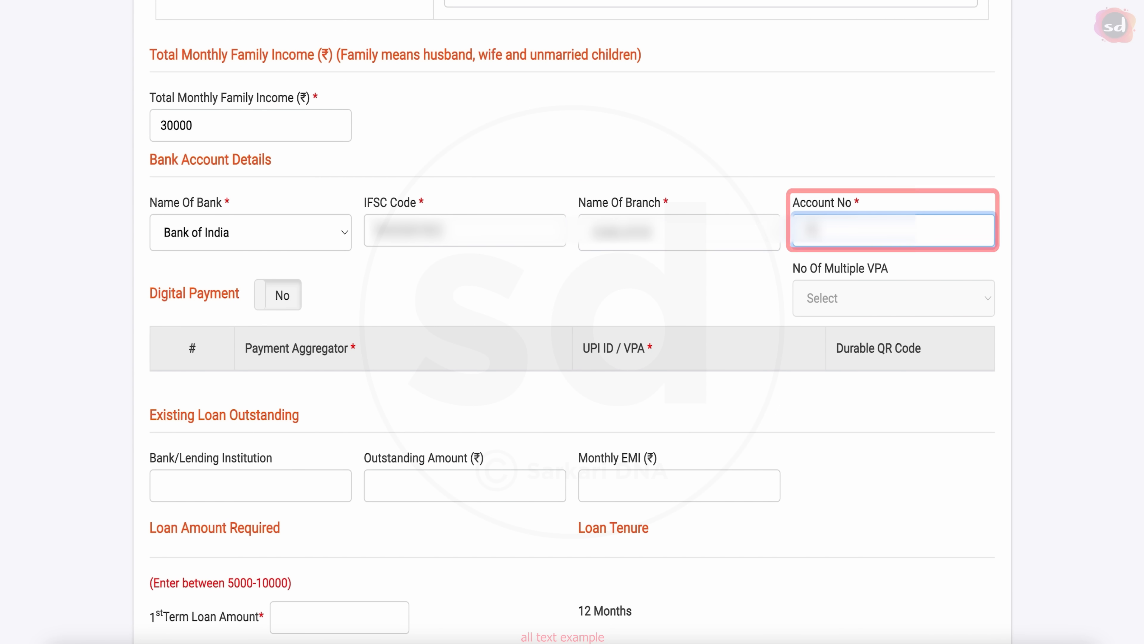
pyautogui.write('00')
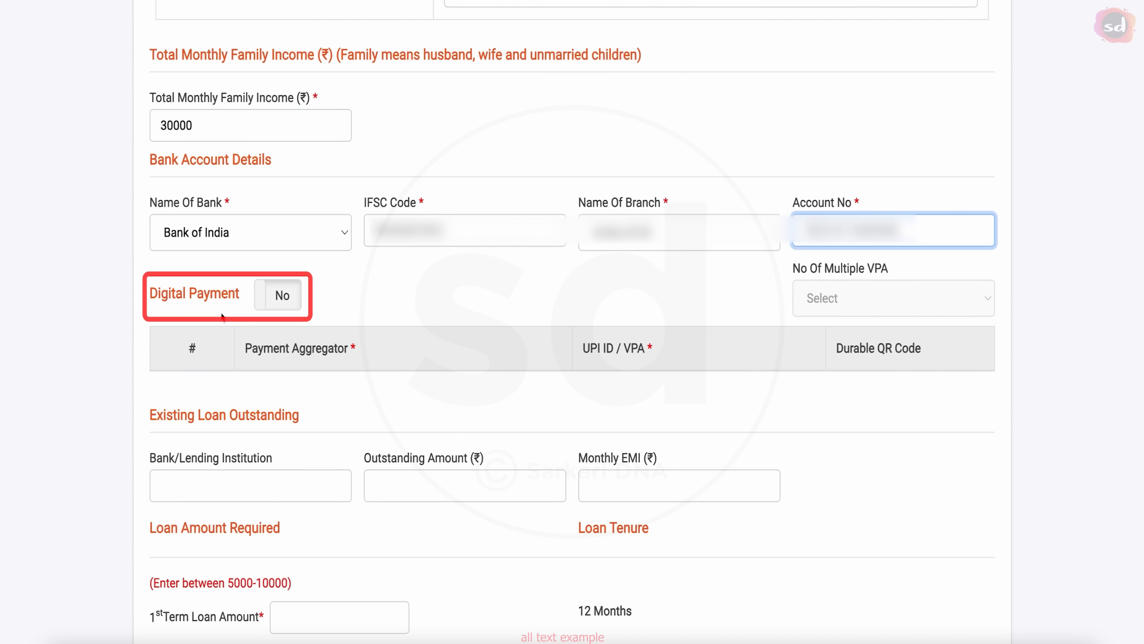
# Enable digital payment and set the number of multiple VPAs to 3
pyautogui.click(298, 301)
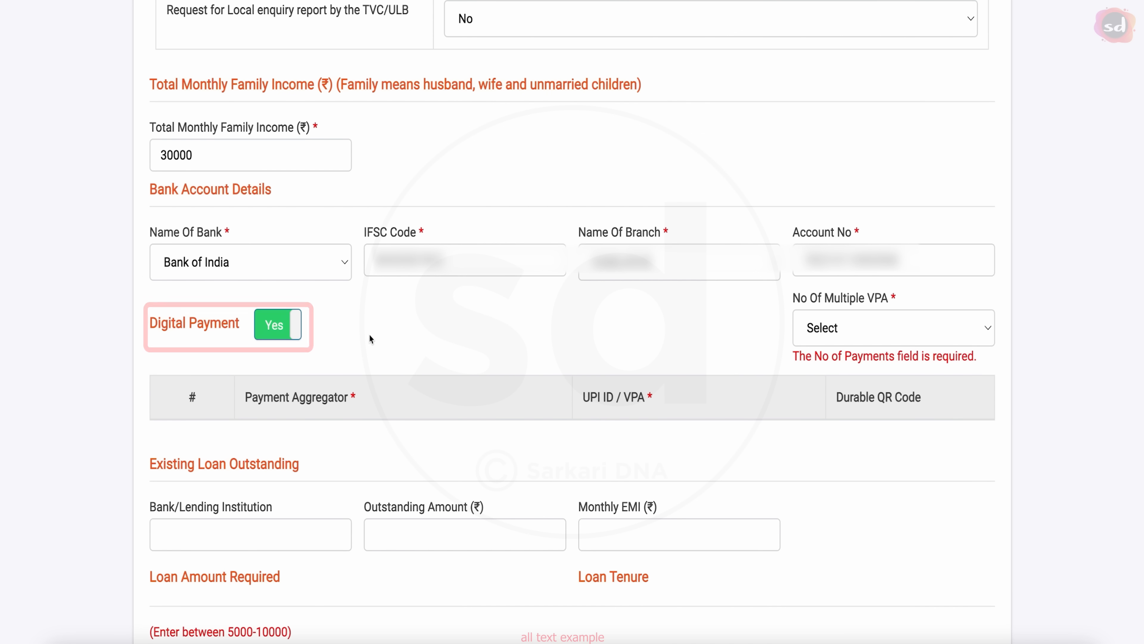
pyautogui.click(912, 334)
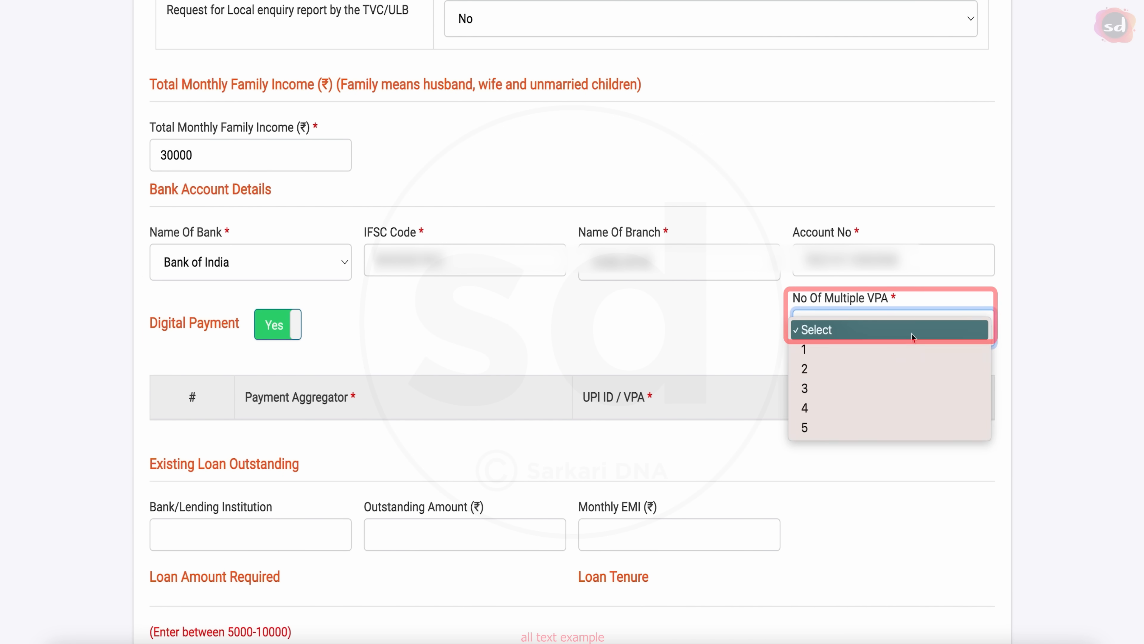
pyautogui.click(844, 388)
# Choose Paytm as the first payment aggregator and enter its UPI ID
pyautogui.scroll(-2, 524, 360)
pyautogui.click(524, 338)
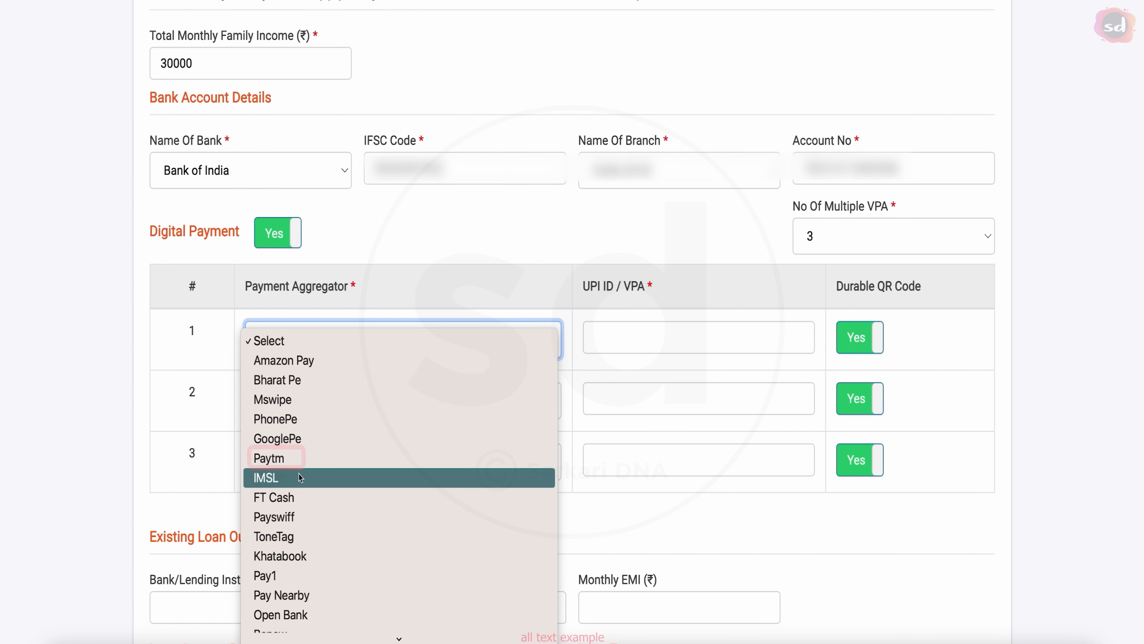
pyautogui.click(297, 460)
pyautogui.click(640, 337)
pyautogui.write('XXXXXXXXX')
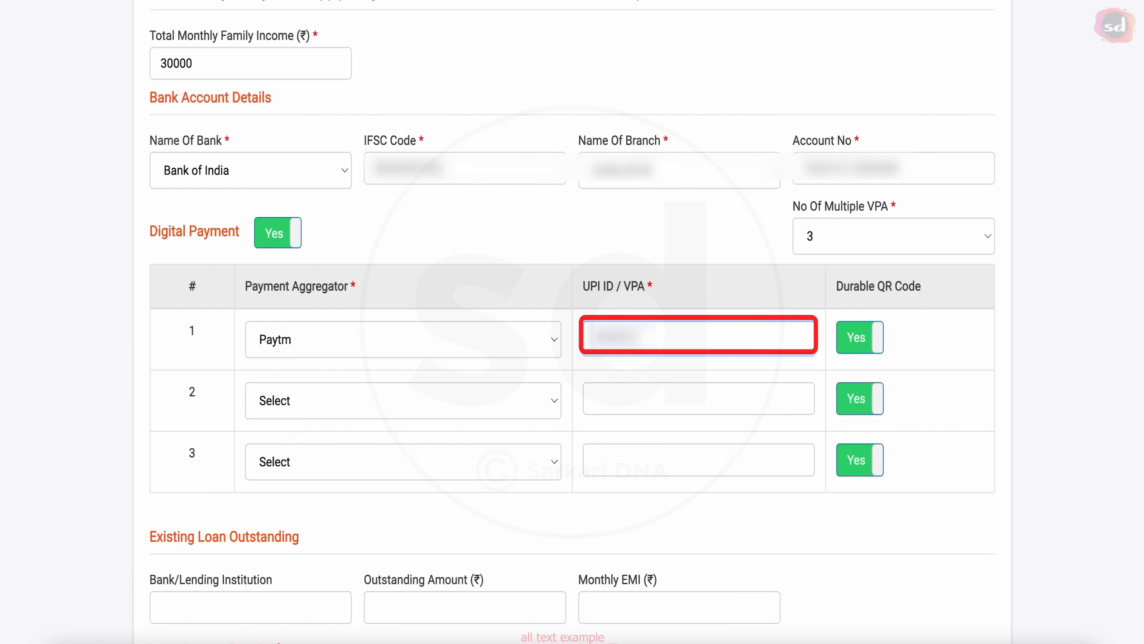
pyautogui.write('@PAYTM')
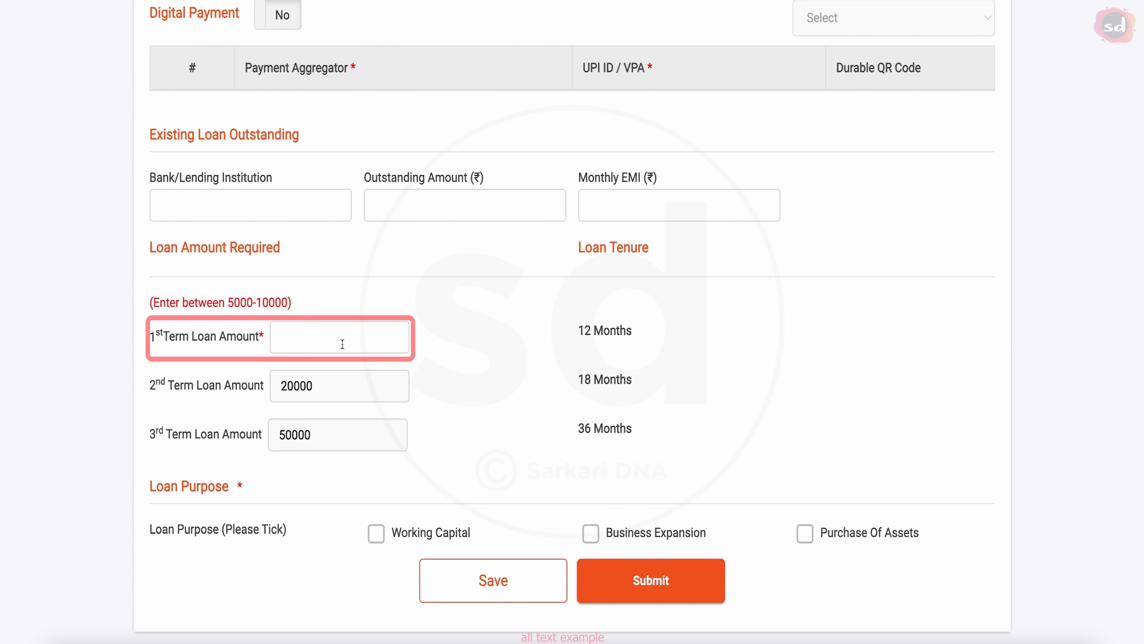
# Request a first term loan of 10000 for Purchase Of Assets, and save and submit the application form
pyautogui.click(355, 344)
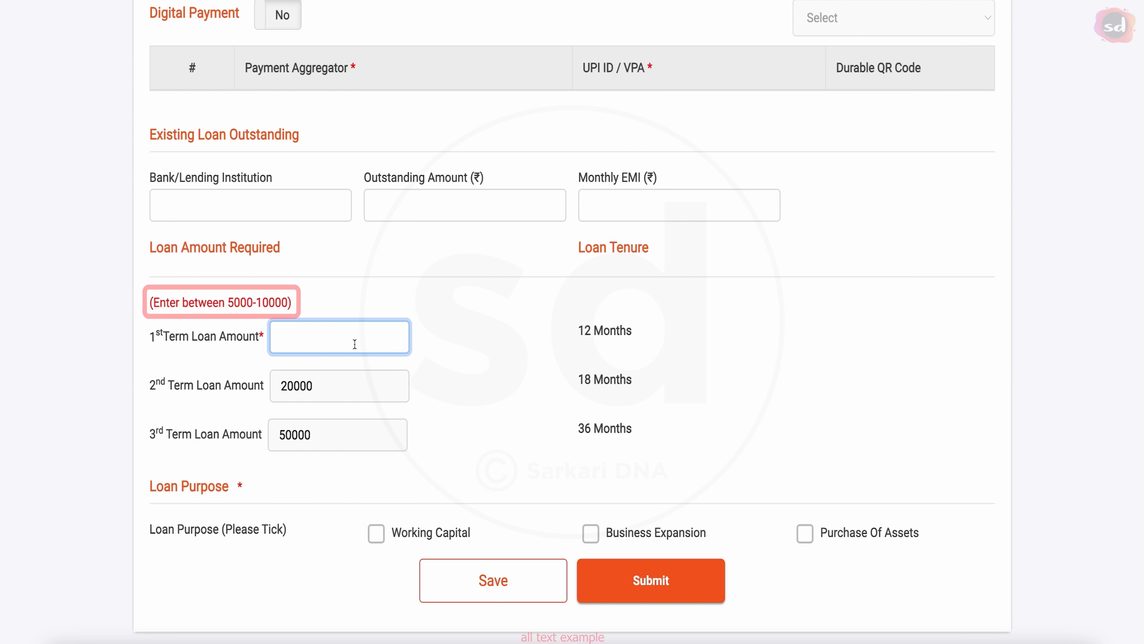
pyautogui.write('10000')
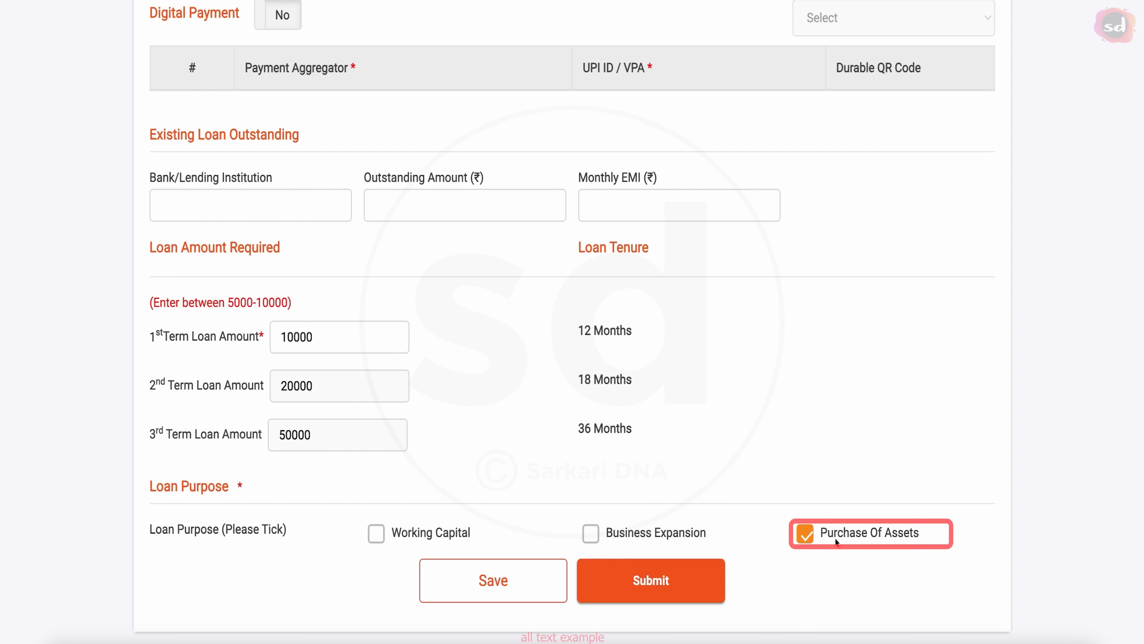
pyautogui.click(503, 585)
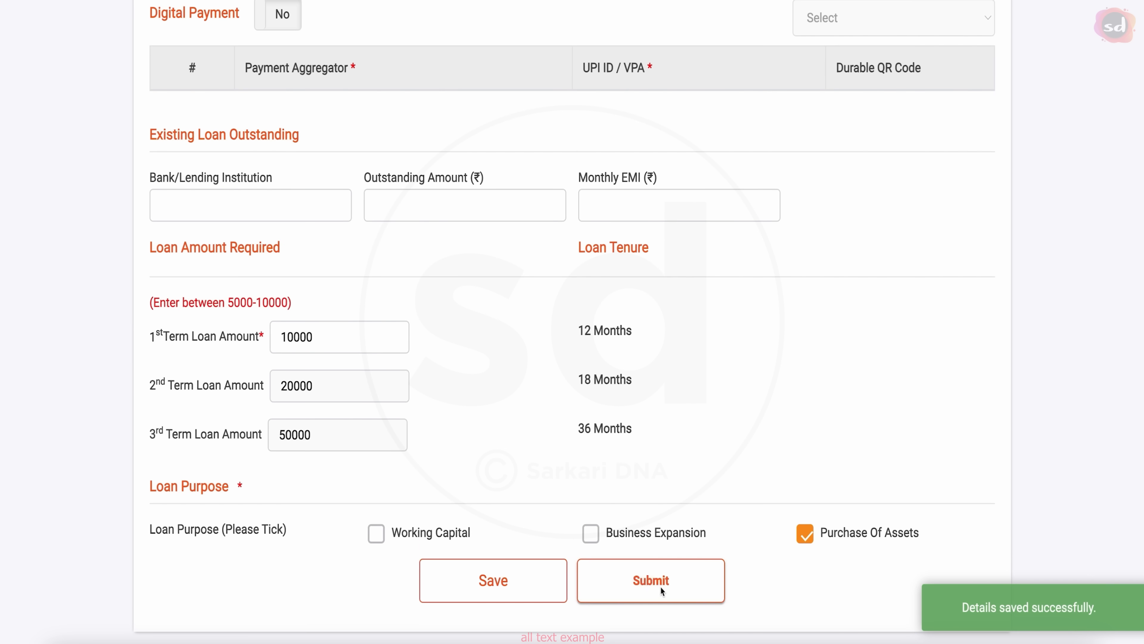
pyautogui.click(660, 584)
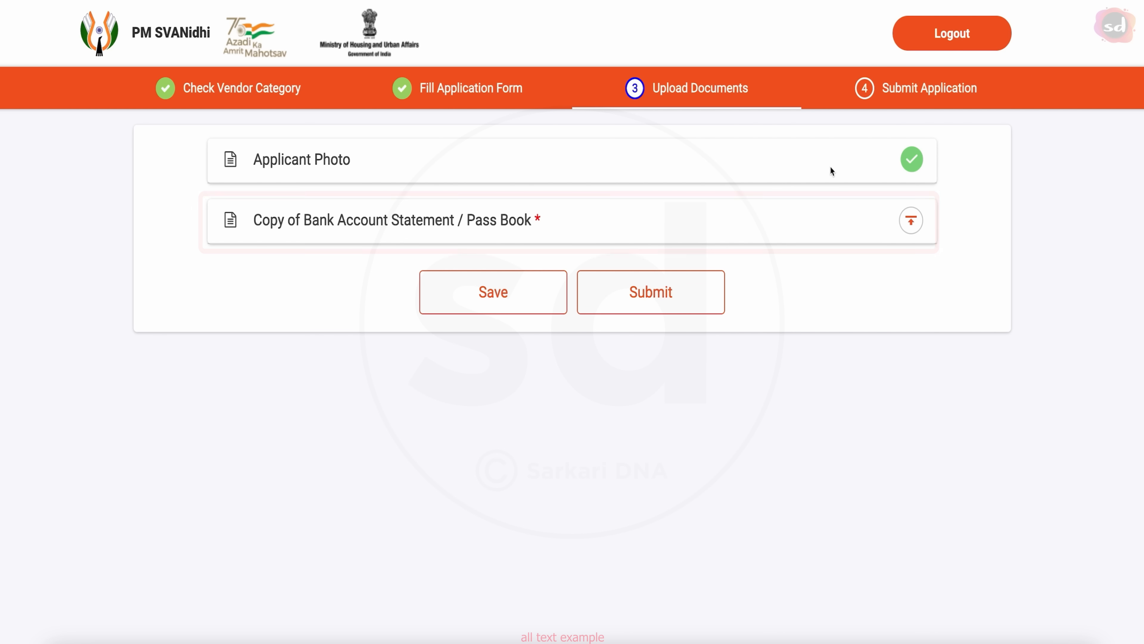
# Upload the copy of the bank account statement or pass book from the Downloads folder
pyautogui.click(911, 221)
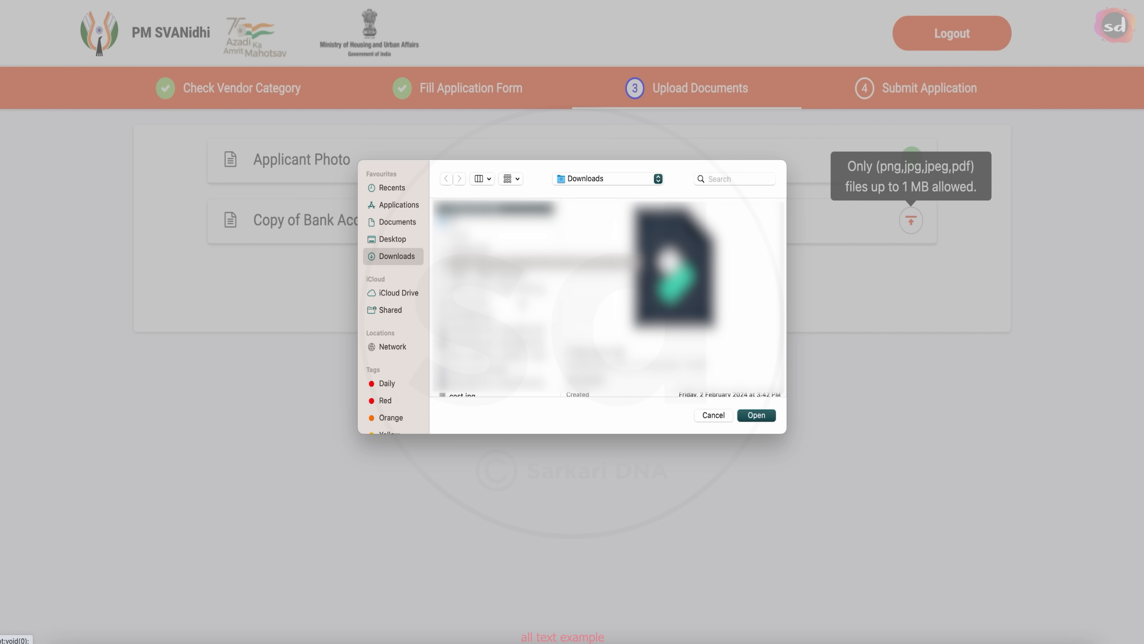
pyautogui.click(761, 417)
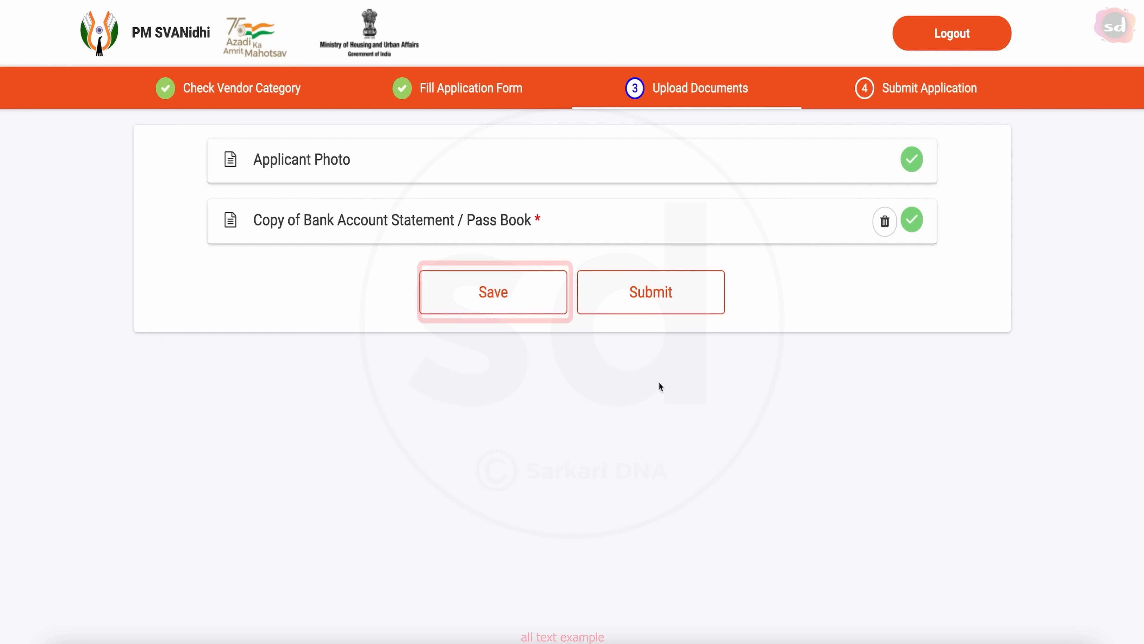
# Submit the uploaded documents and choose to send the application to the preferred lender
pyautogui.click(655, 299)
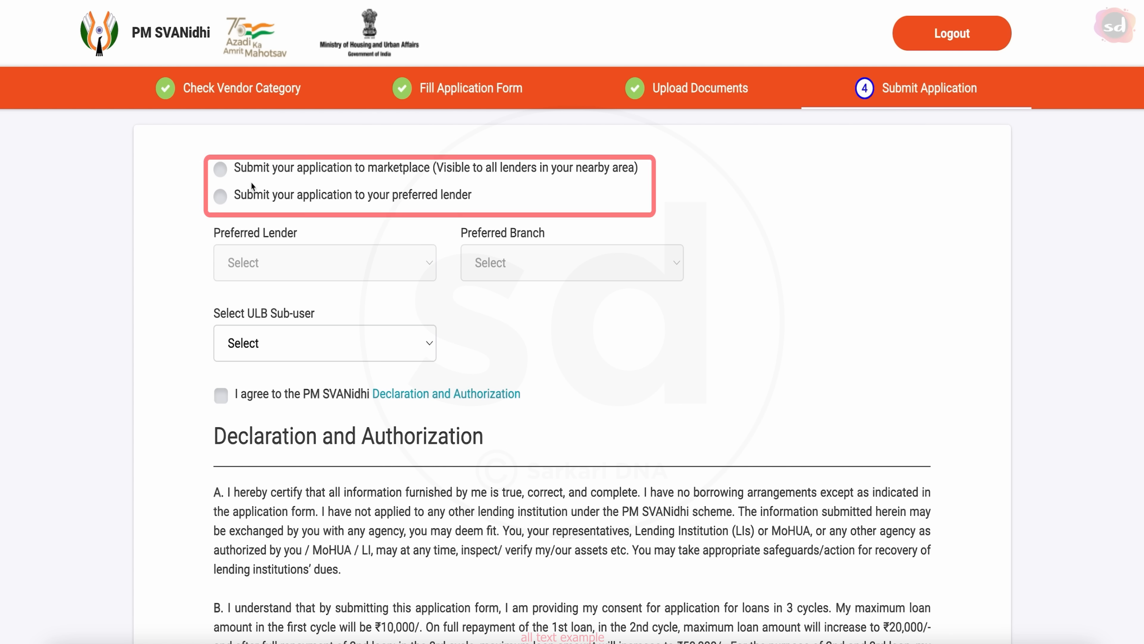
pyautogui.click(221, 170)
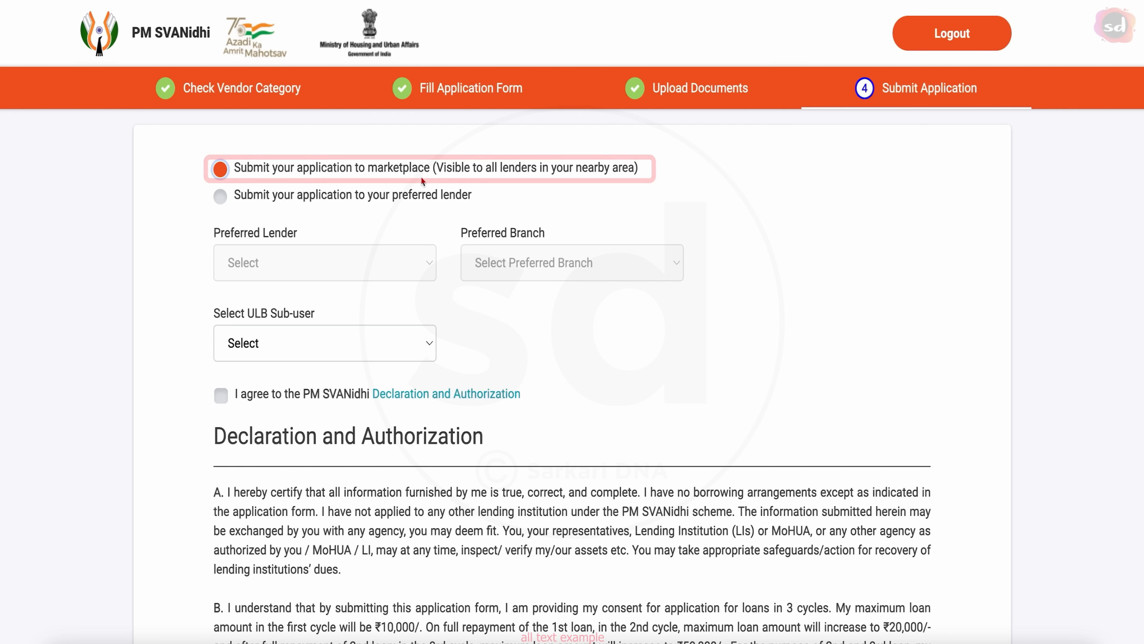
pyautogui.click(221, 196)
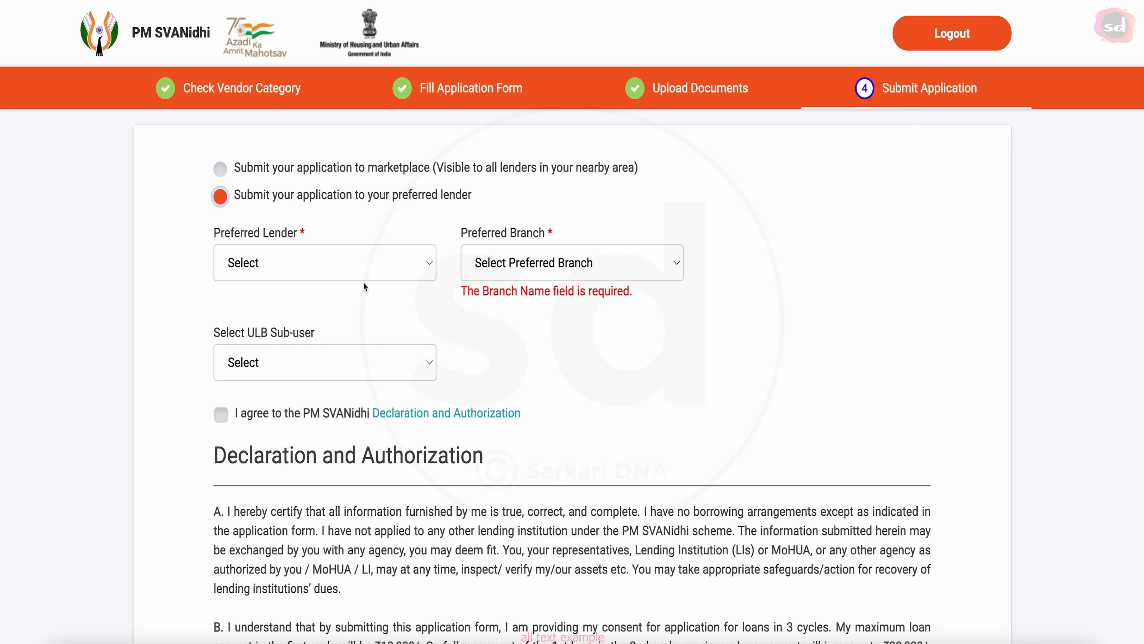
# Set Bank of India as the preferred lender and select the applicant's preferred branch
pyautogui.click(365, 268)
pyautogui.scroll(-5, 361, 461)
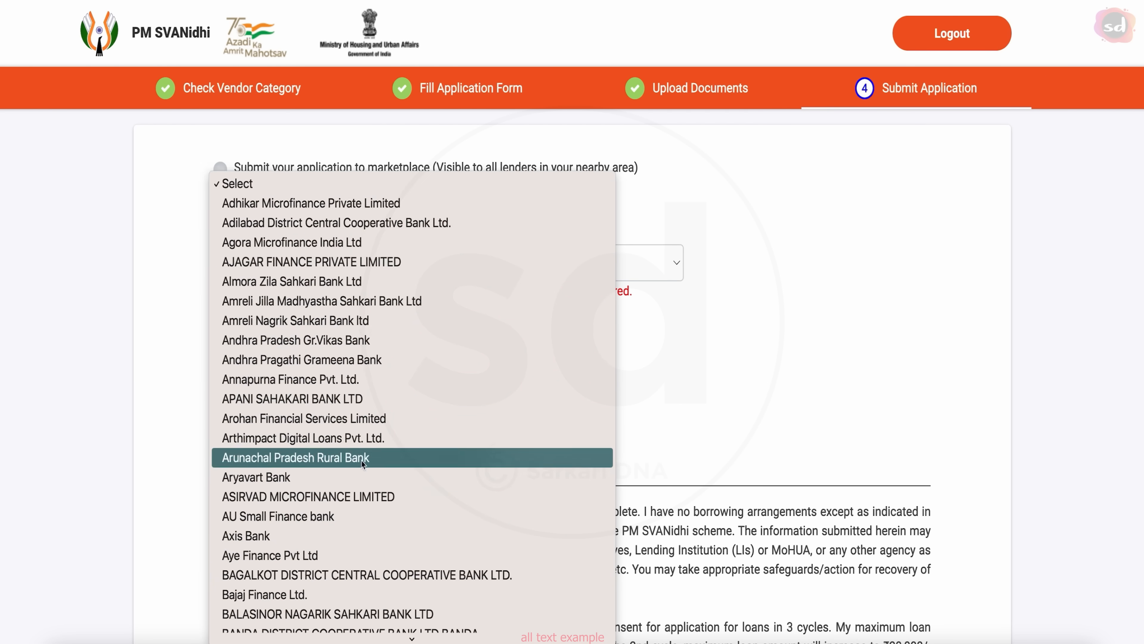
pyautogui.scroll(-1, 319, 509)
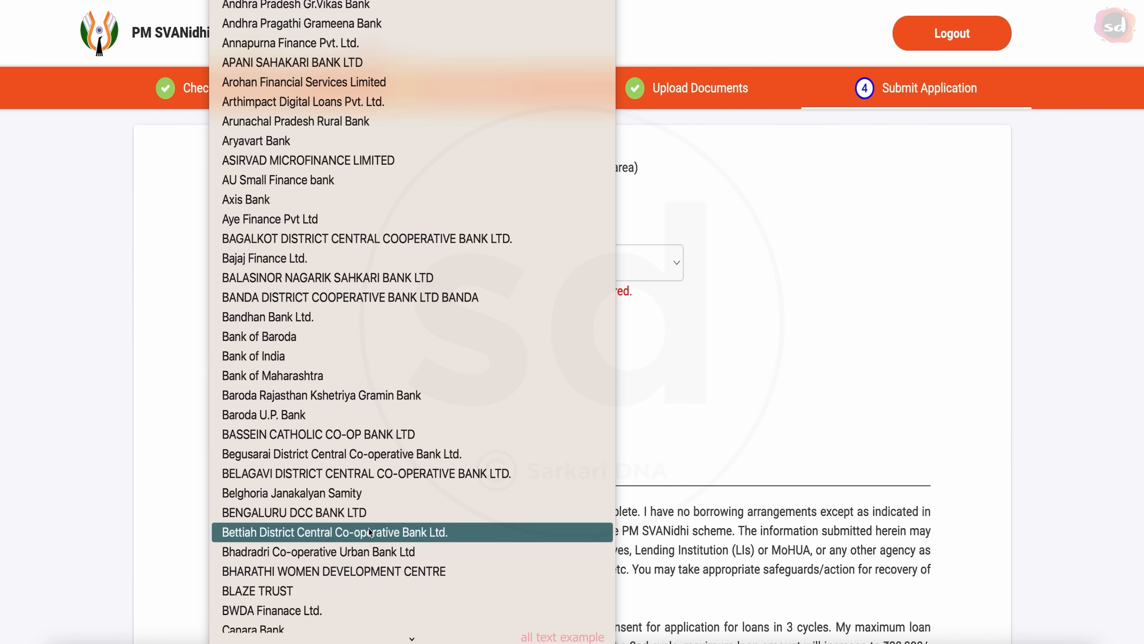
pyautogui.click(284, 360)
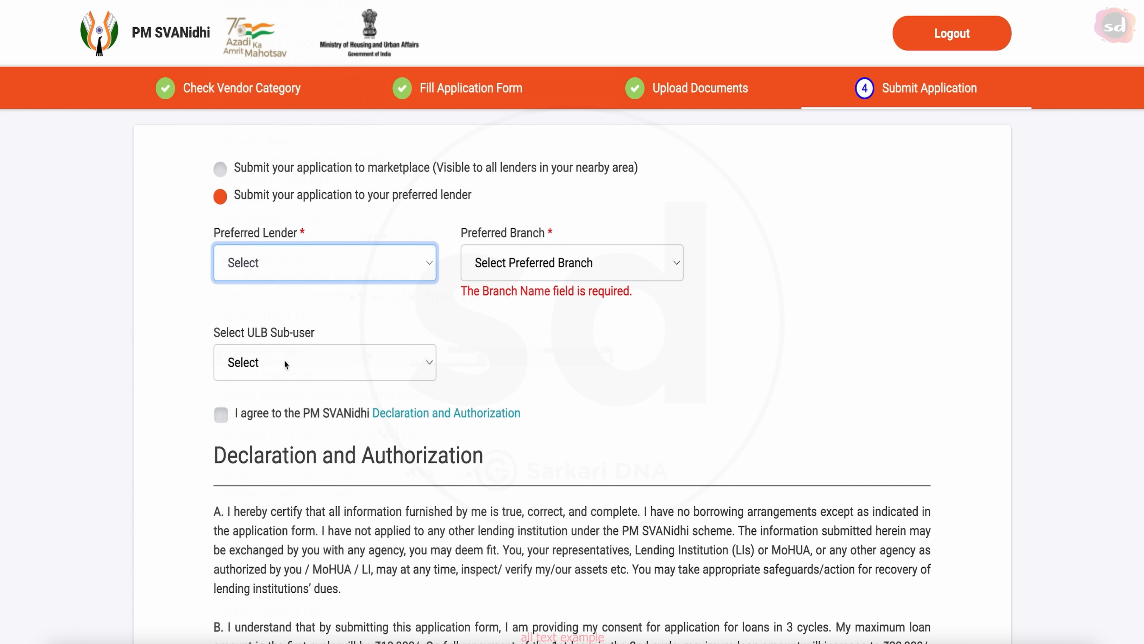
pyautogui.click(642, 270)
pyautogui.click(604, 267)
pyautogui.click(604, 283)
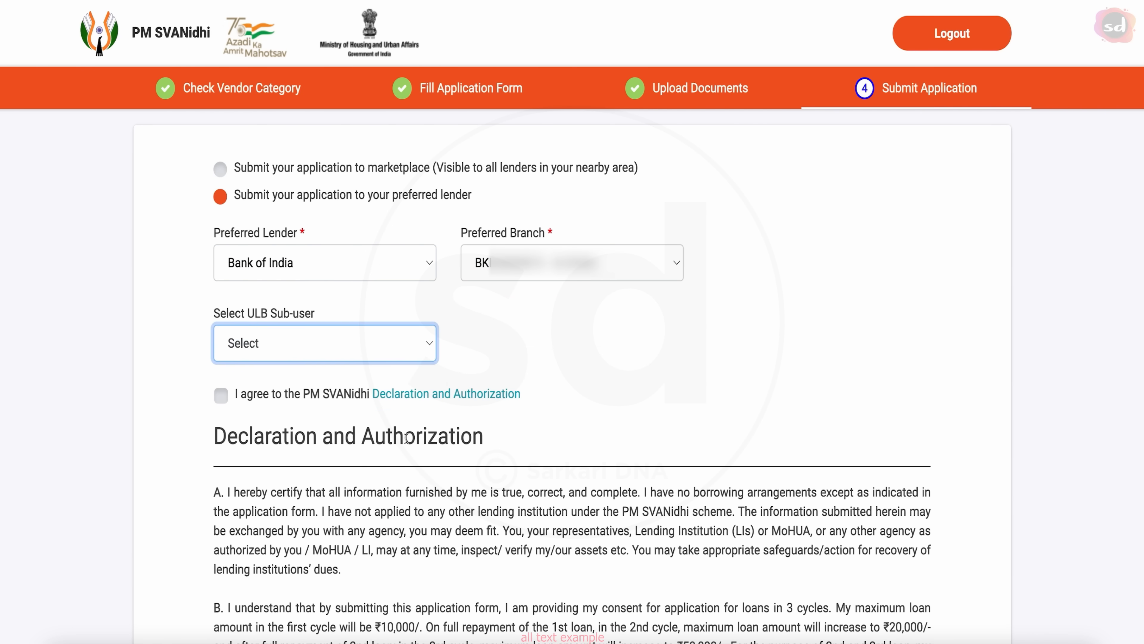
# Agree to the PM SVANidhi Declaration and Authorization and submit the loan application
pyautogui.click(220, 396)
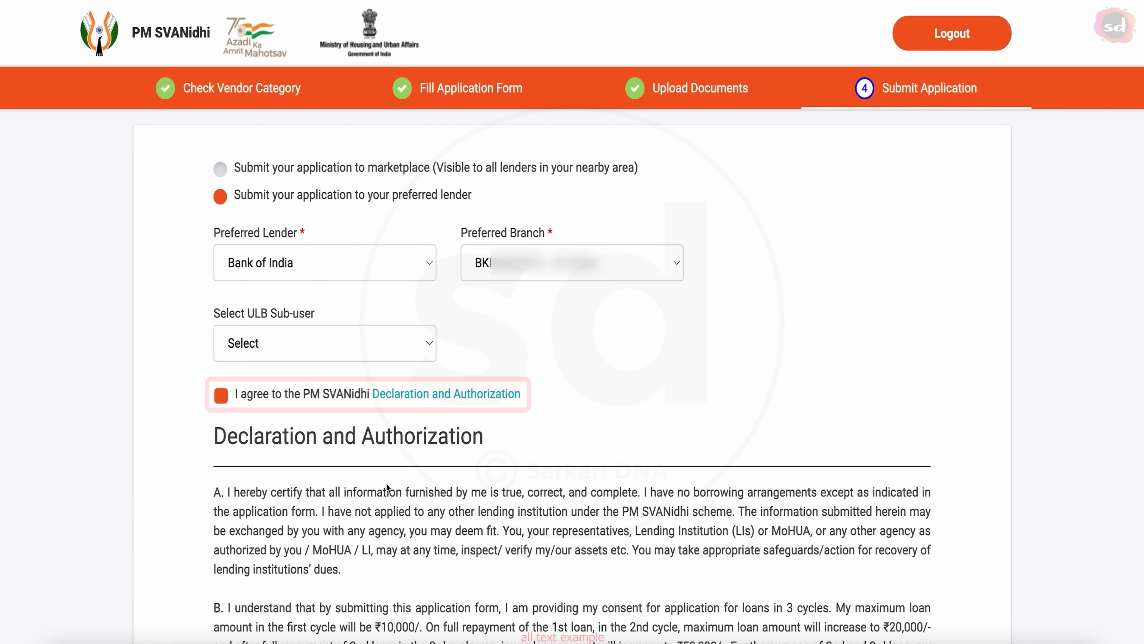
pyautogui.scroll(-2, 408, 519)
pyautogui.scroll(-5, 408, 518)
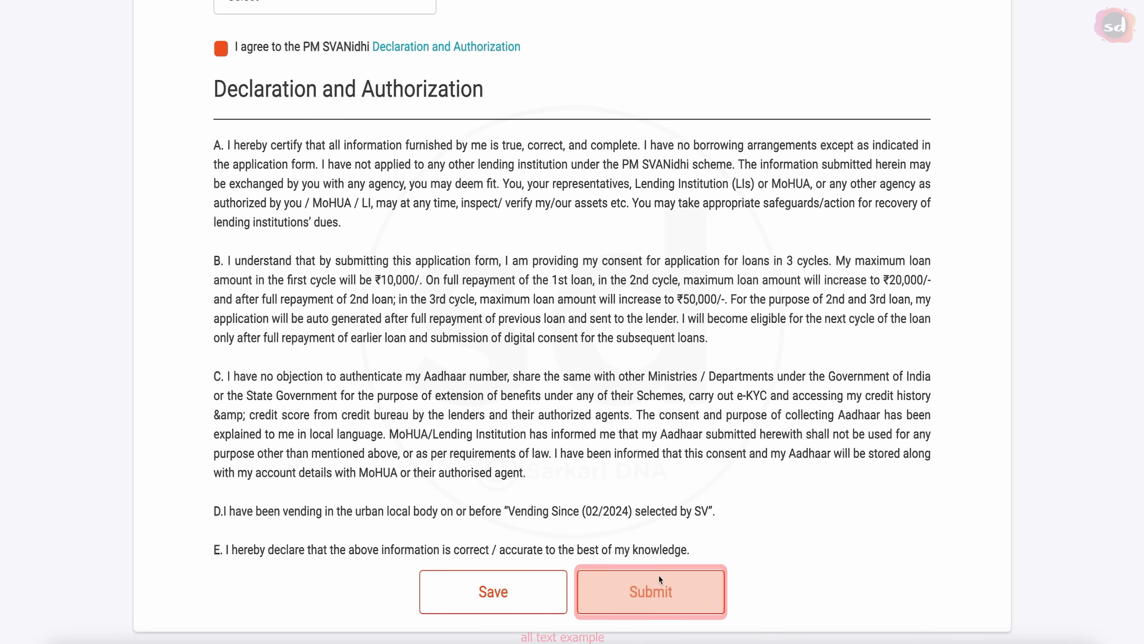
pyautogui.click(659, 597)
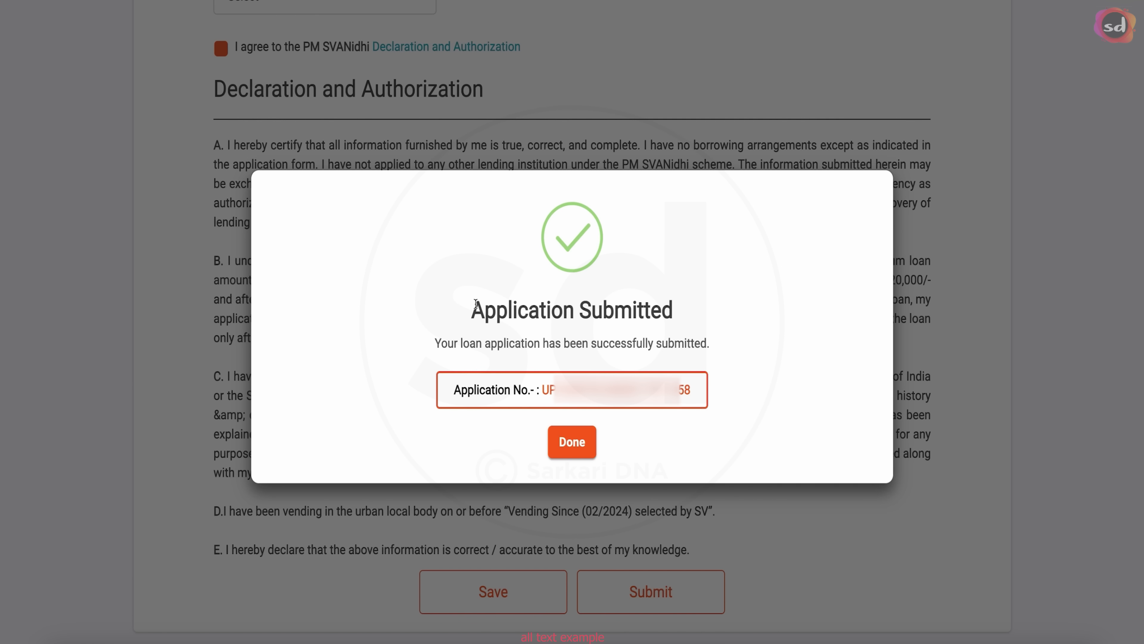
pyautogui.moveTo(453, 319); pyautogui.dragTo(706, 320)
pyautogui.click(706, 320)
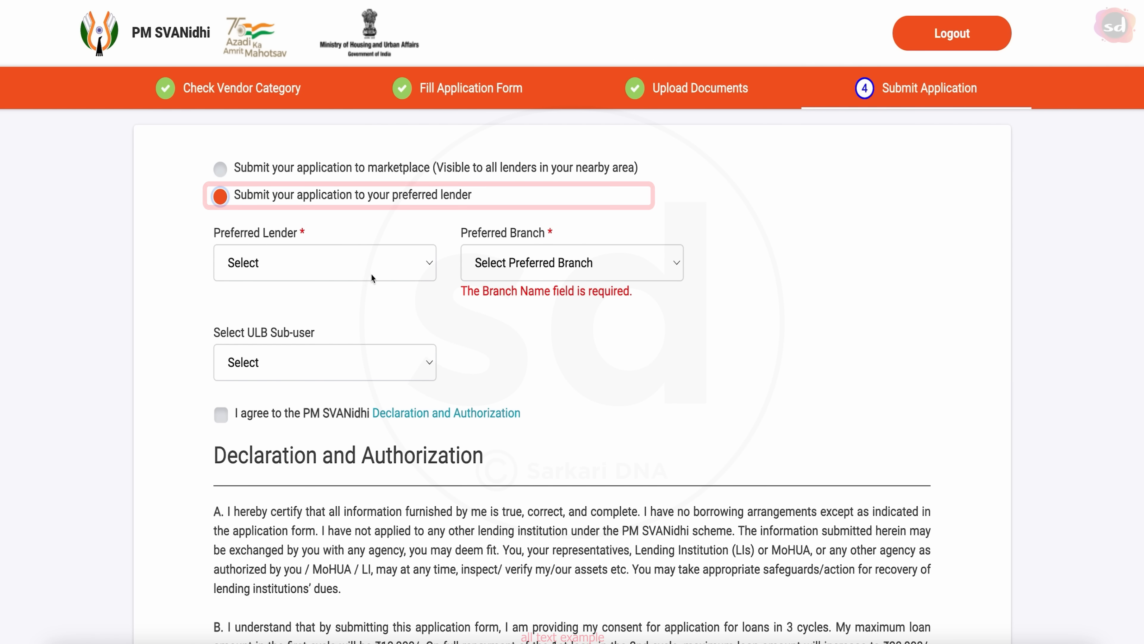
# Open the list of preferred lenders and look through the available banks
pyautogui.click(368, 270)
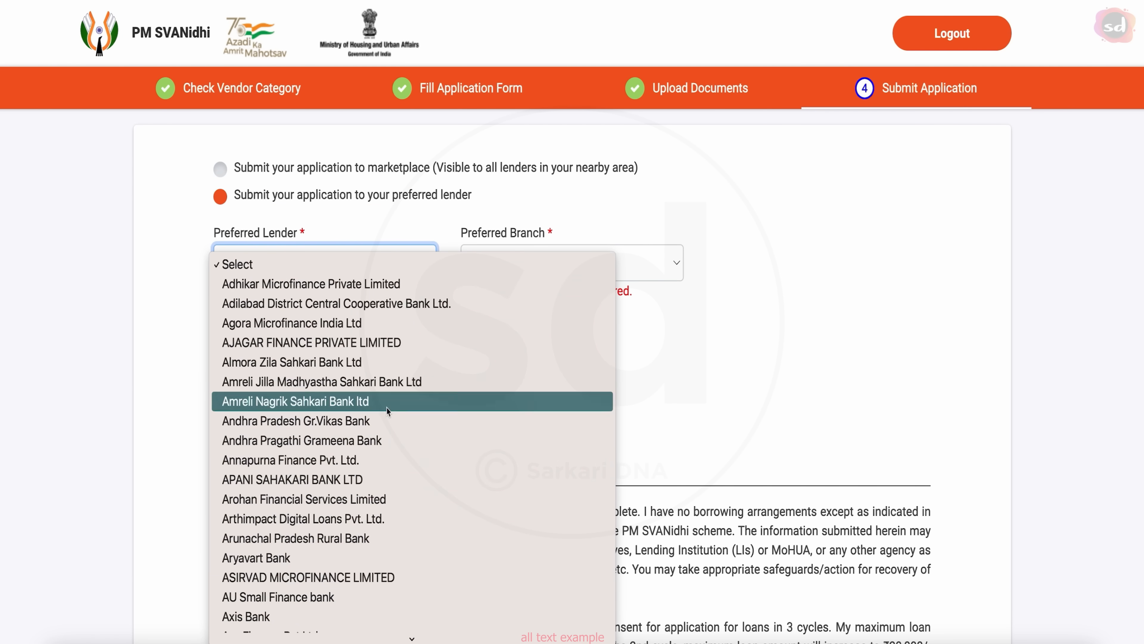
pyautogui.scroll(-5, 360, 461)
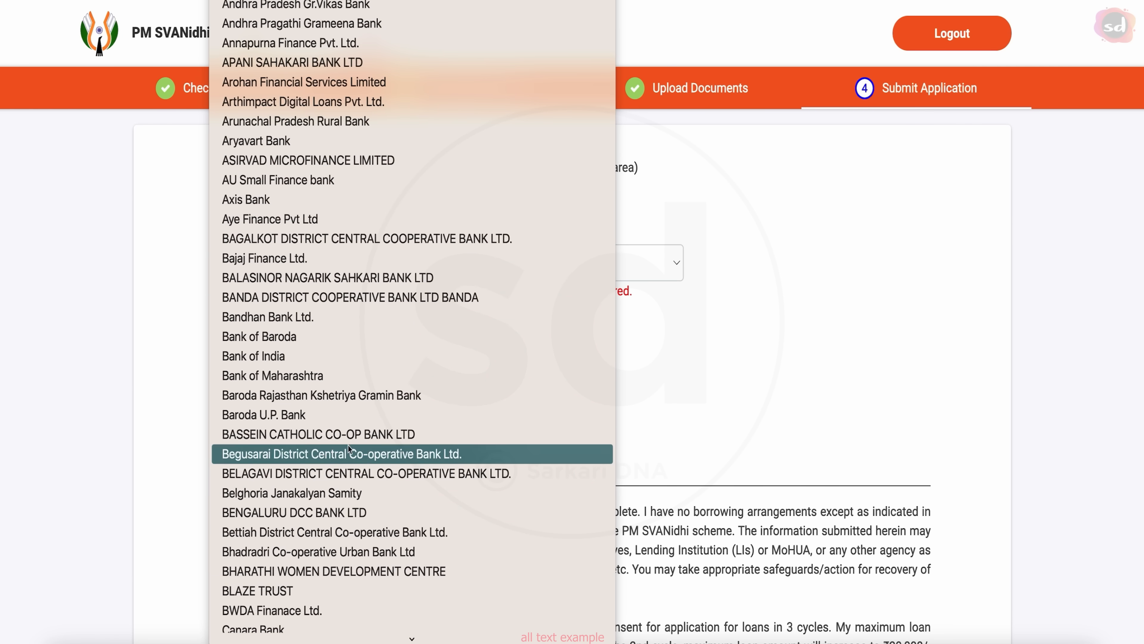